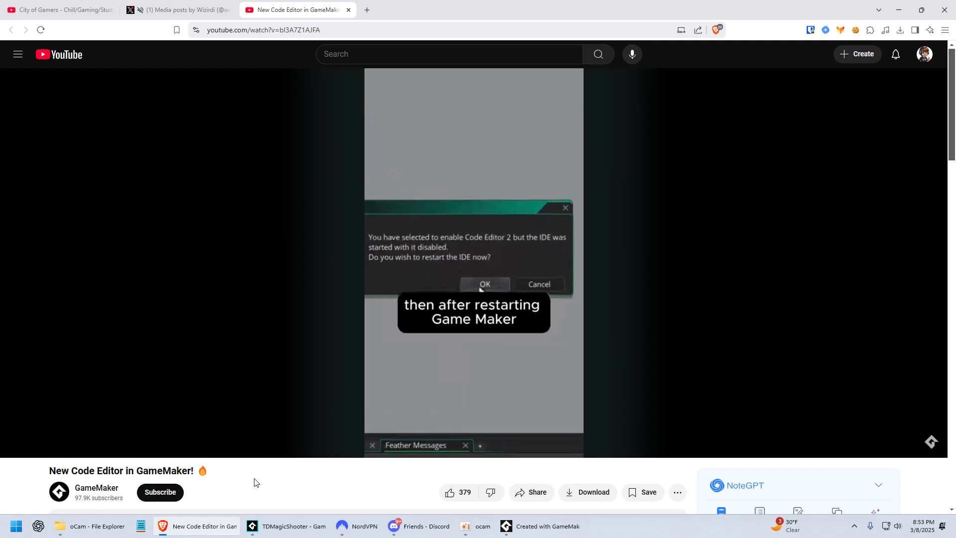
- Bring the TDMagicShooter GameMaker project window to the front from the taskbar
{"action": "left_click", "coordinate": [277, 525]}
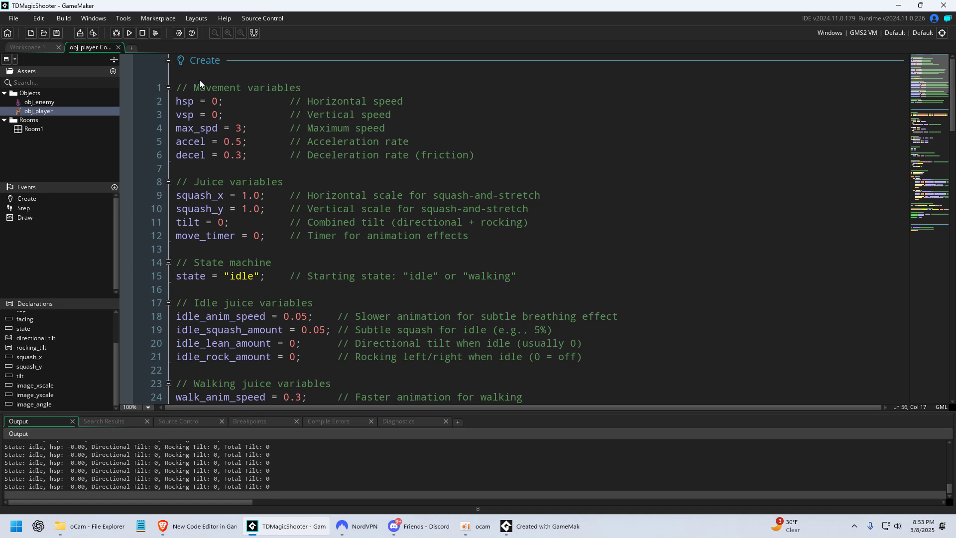
- Confirm Code Editor 2 (Beta) is enabled in Preferences, click OK, and return to line 11 of obj_player
{"action": "left_click", "coordinate": [17, 20]}
{"action": "left_click", "coordinate": [25, 117]}
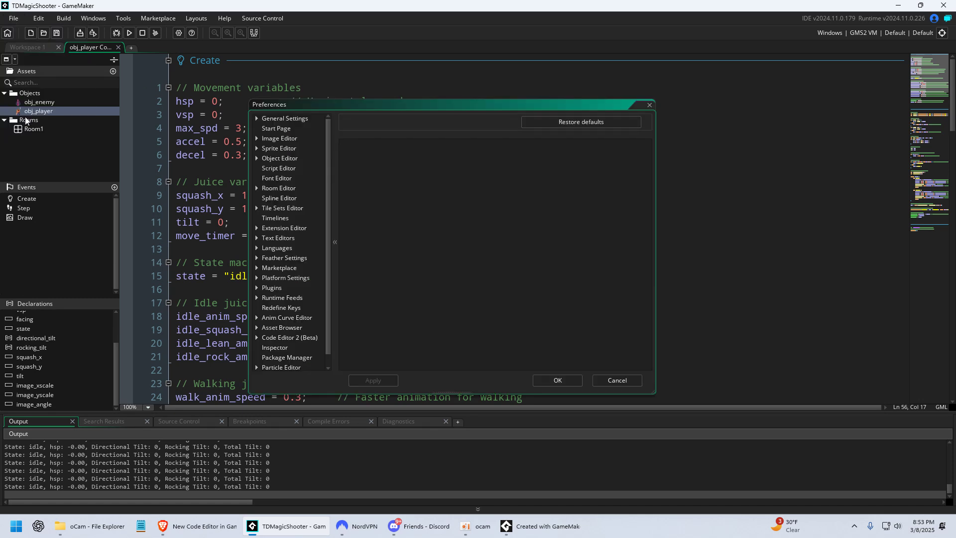
{"action": "left_click", "coordinate": [283, 338]}
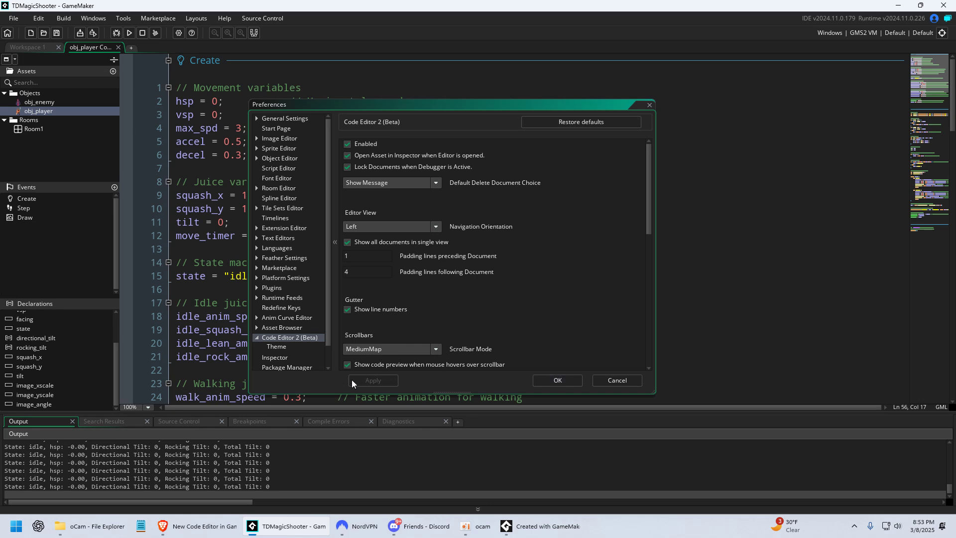
{"action": "left_click", "coordinate": [559, 381]}
{"action": "left_click", "coordinate": [437, 222]}
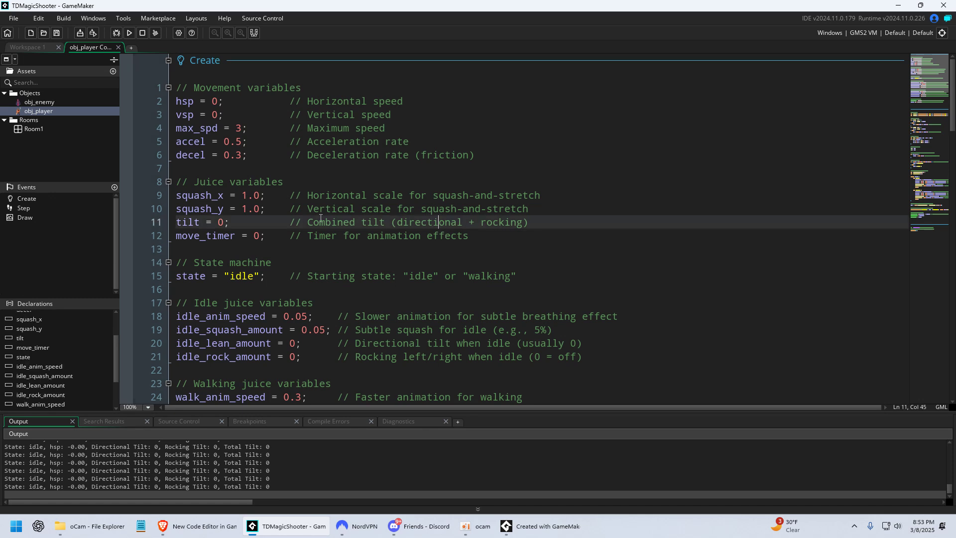
- Switch to obj_enemy and back, then scroll and drag the minimap through obj_player's Create, Step and Draw code
{"action": "left_click", "coordinate": [36, 102]}
{"action": "left_click", "coordinate": [42, 111]}
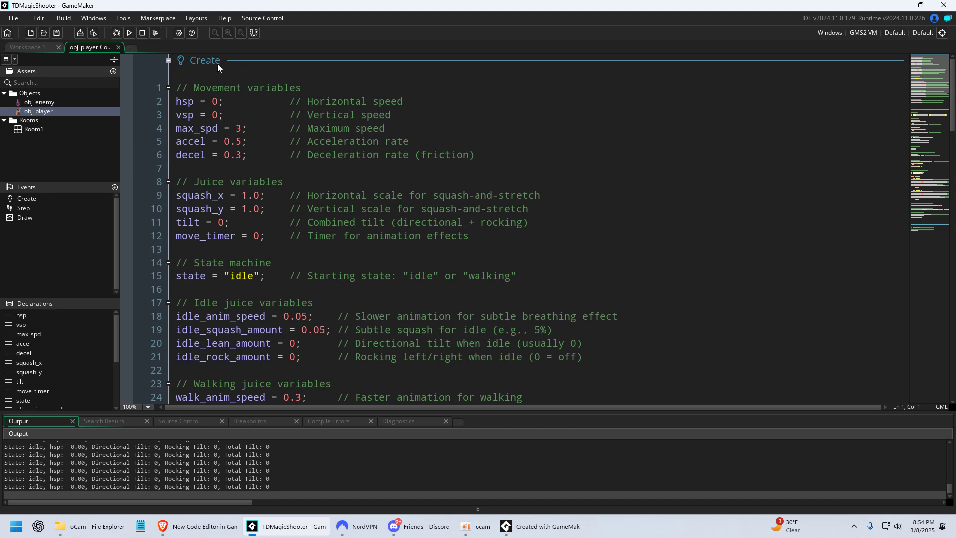
{"action": "scroll", "coordinate": [249, 171], "scroll_direction": "down", "scroll_amount": 10}
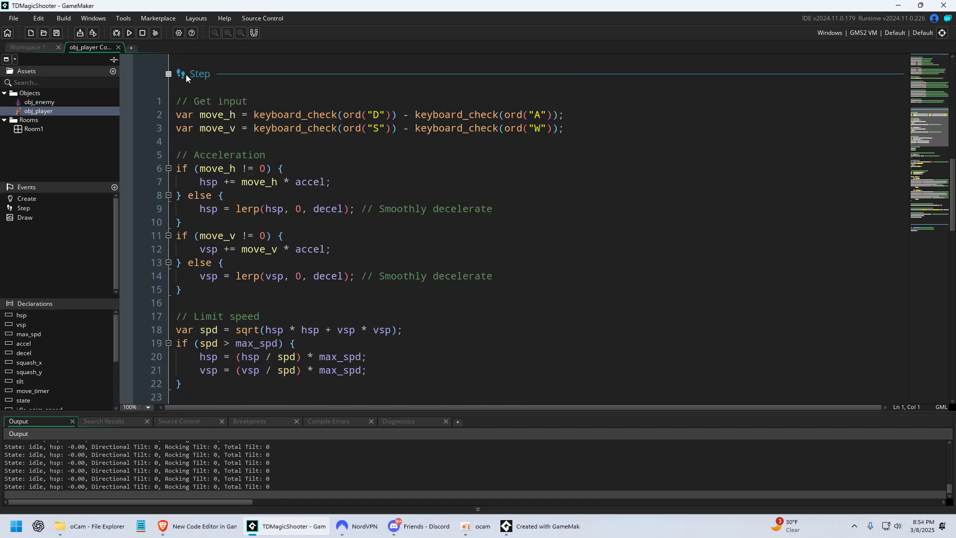
{"action": "scroll", "coordinate": [189, 317], "scroll_direction": "down", "scroll_amount": 15}
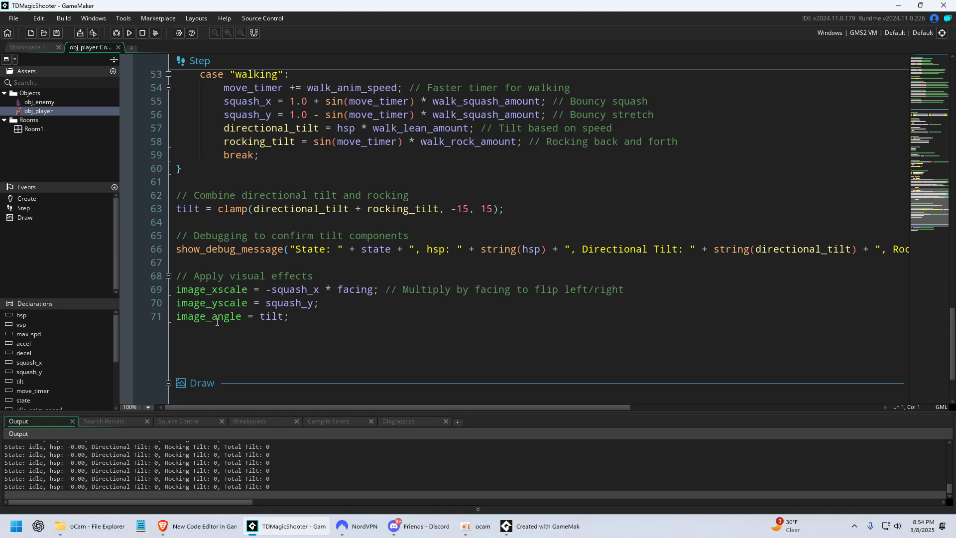
{"action": "scroll", "coordinate": [275, 311], "scroll_direction": "up", "scroll_amount": 20}
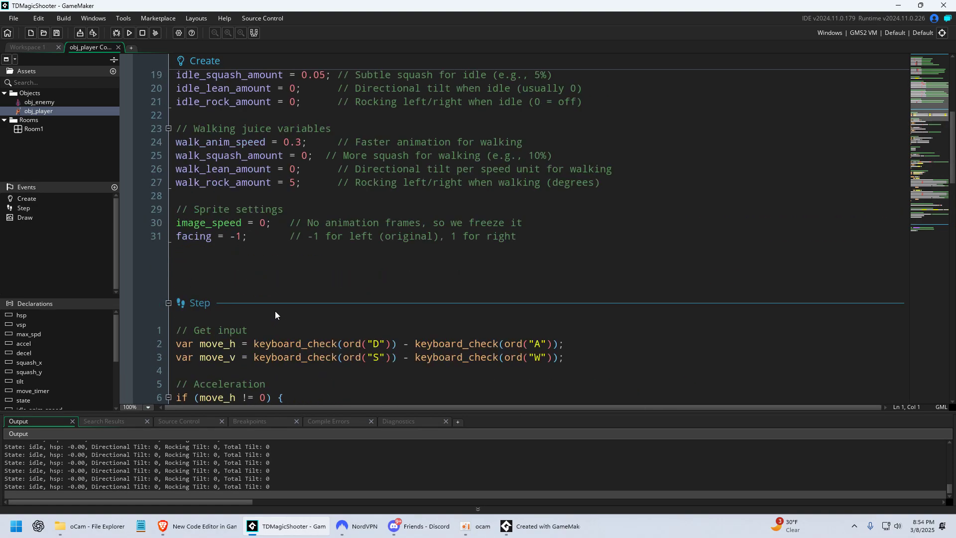
{"action": "scroll", "coordinate": [277, 306], "scroll_direction": "down", "scroll_amount": 20}
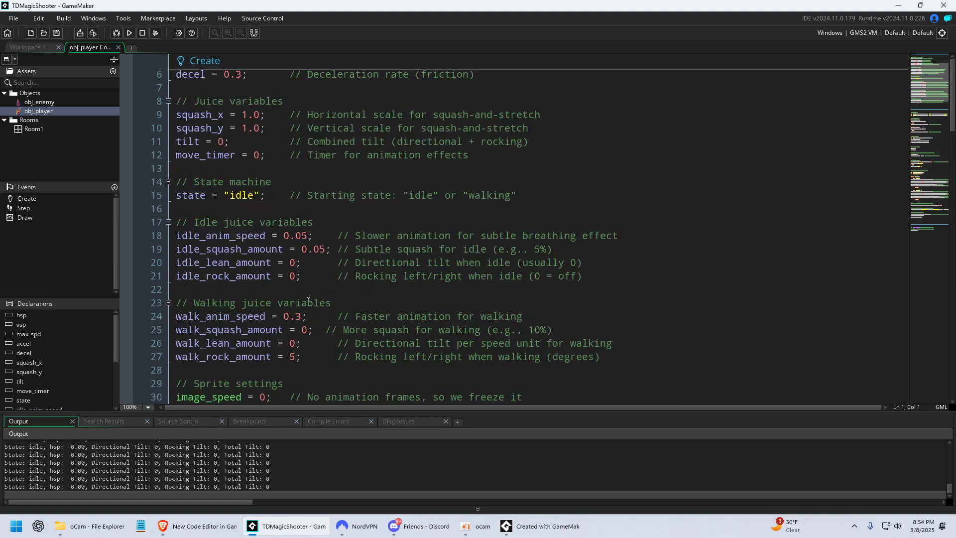
{"action": "scroll", "coordinate": [307, 309], "scroll_direction": "down", "scroll_amount": 2}
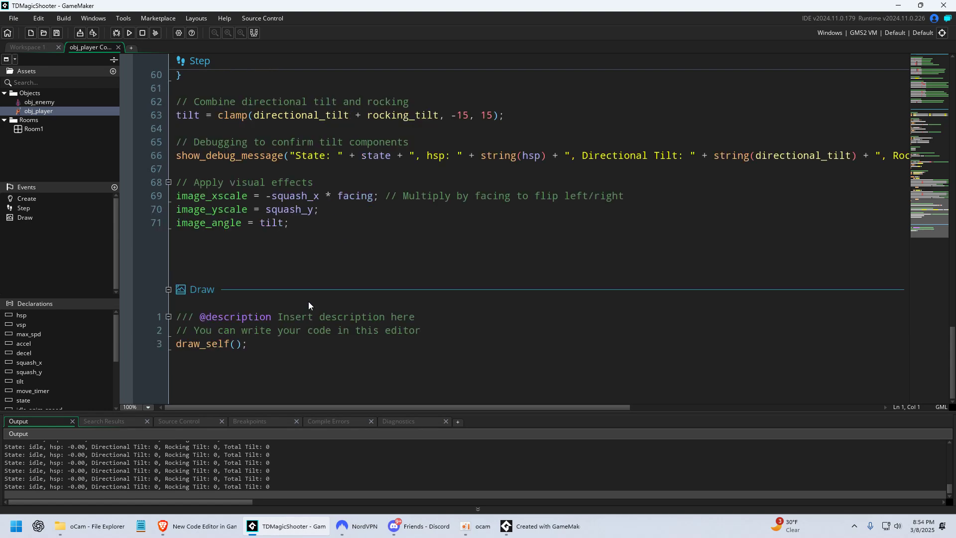
{"action": "left_click_drag", "start_coordinate": [929, 170], "coordinate": [931, 128]}
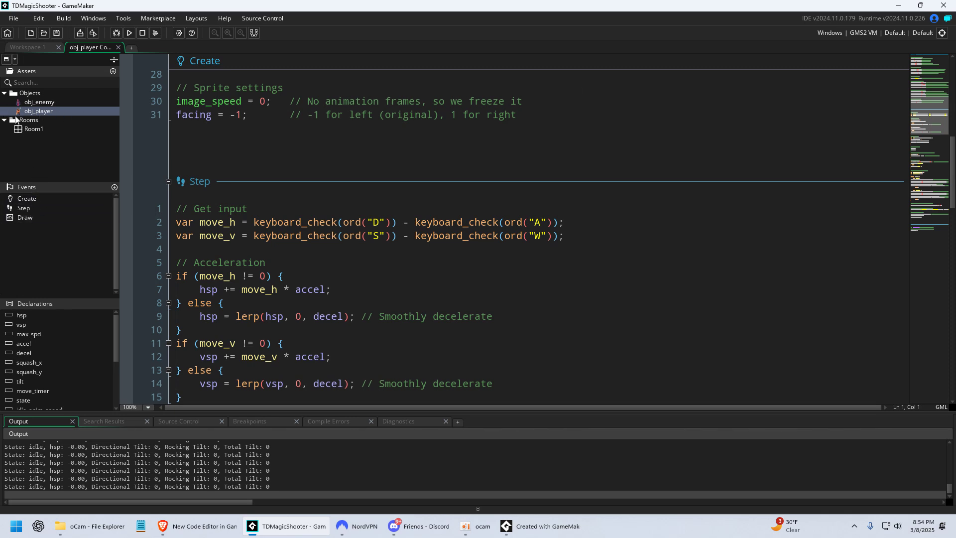
- Jump between obj_player's Create, Step and Draw events from the Events panel
{"action": "left_click", "coordinate": [24, 198]}
{"action": "left_click", "coordinate": [29, 208]}
{"action": "left_click", "coordinate": [32, 219]}
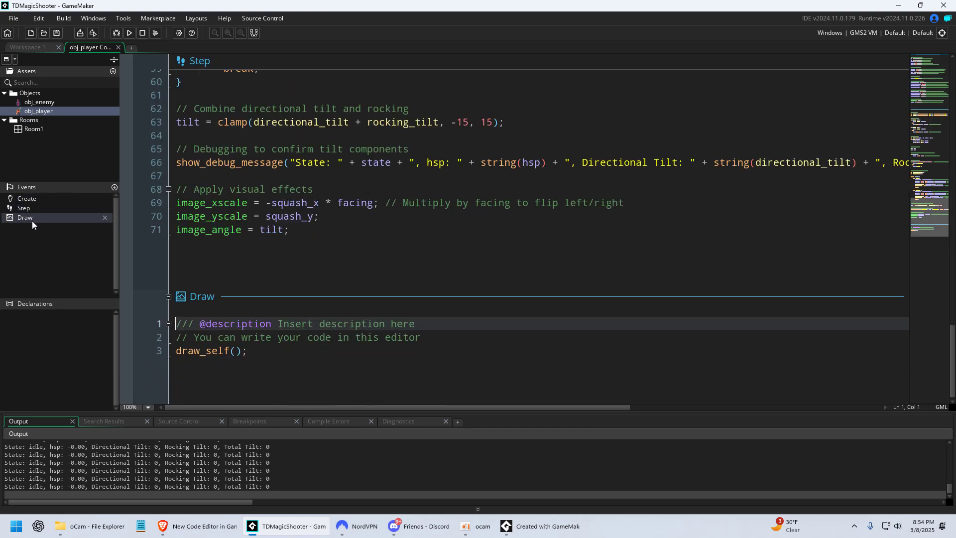
{"action": "left_click", "coordinate": [37, 199]}
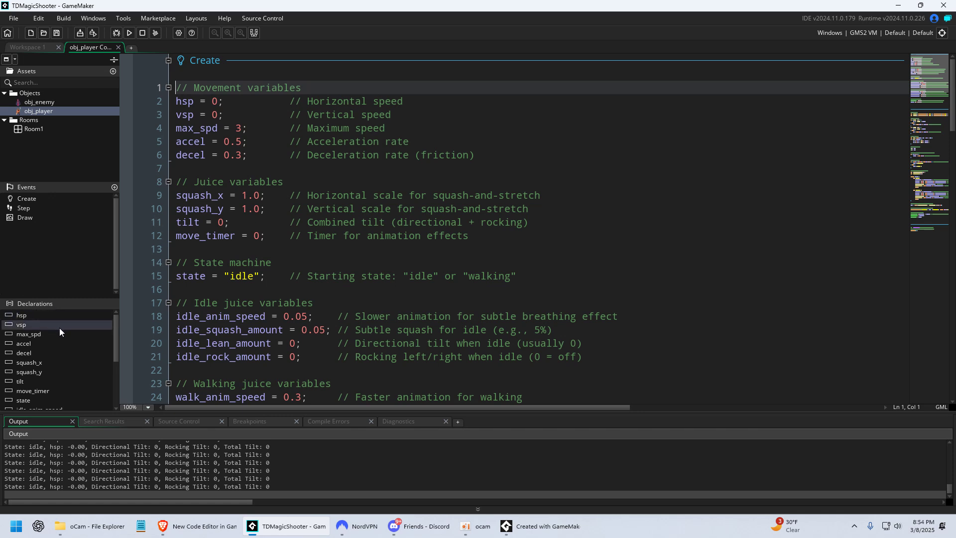
- Jump to the declarations of move_timer, walk_lean_amount, image_speed and walk_anim_speed
{"action": "scroll", "coordinate": [59, 327], "scroll_direction": "down", "scroll_amount": 2}
{"action": "left_click", "coordinate": [44, 352]}
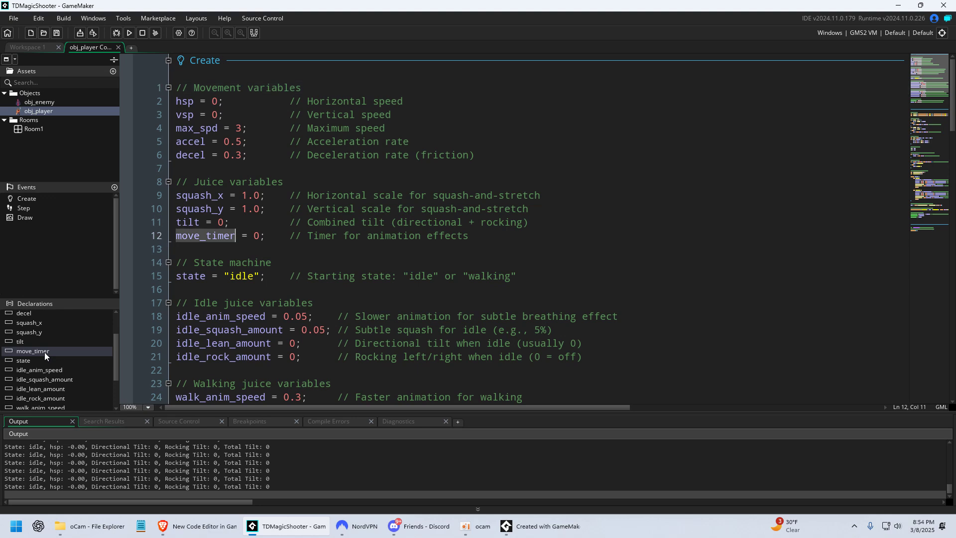
{"action": "scroll", "coordinate": [44, 351], "scroll_direction": "down", "scroll_amount": 3}
{"action": "left_click", "coordinate": [46, 373]}
{"action": "left_click", "coordinate": [50, 396]}
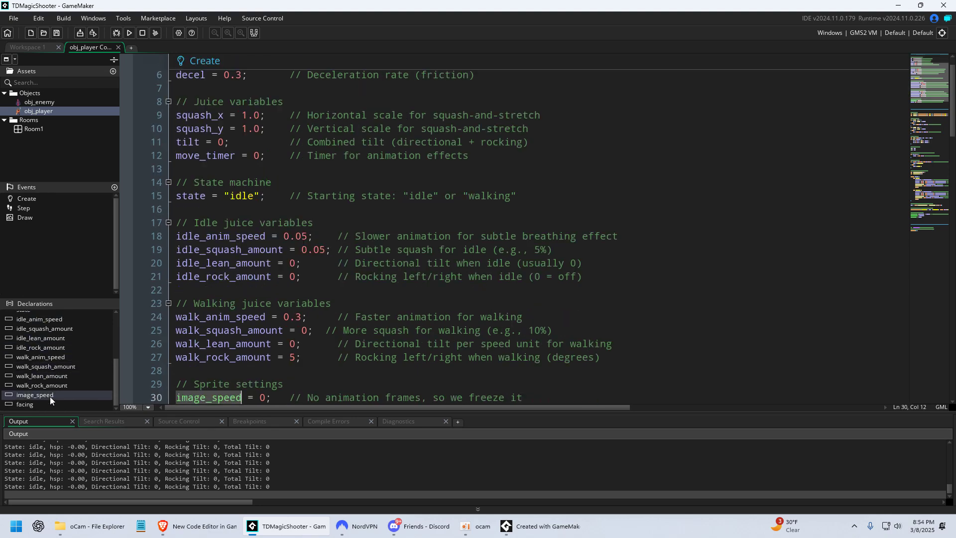
{"action": "left_click", "coordinate": [53, 357]}
- Jump to the declarations of decel, max_spd, accel, idle_anim_speed and walk_anim_speed
{"action": "scroll", "coordinate": [52, 354], "scroll_direction": "up", "scroll_amount": 5}
{"action": "left_click", "coordinate": [53, 350]}
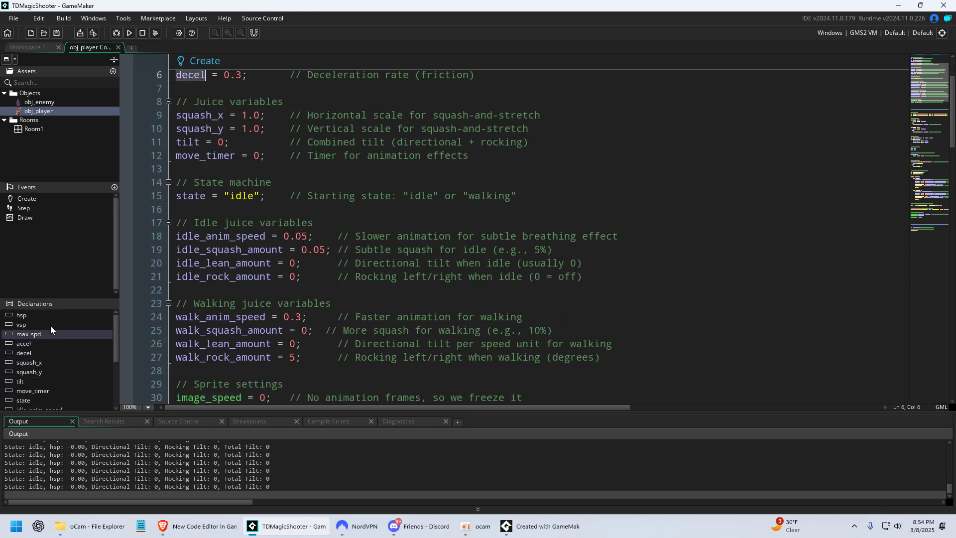
{"action": "left_click", "coordinate": [50, 331]}
{"action": "left_click", "coordinate": [55, 346]}
{"action": "scroll", "coordinate": [55, 347], "scroll_direction": "down", "scroll_amount": 2}
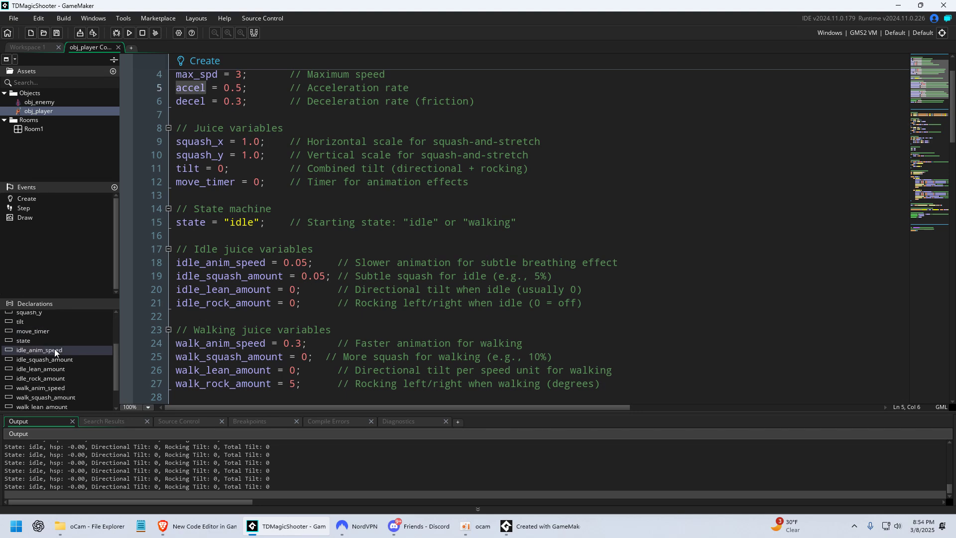
{"action": "left_click", "coordinate": [55, 350]}
{"action": "left_click", "coordinate": [55, 387]}
{"action": "scroll", "coordinate": [55, 387], "scroll_direction": "down", "scroll_amount": 2}
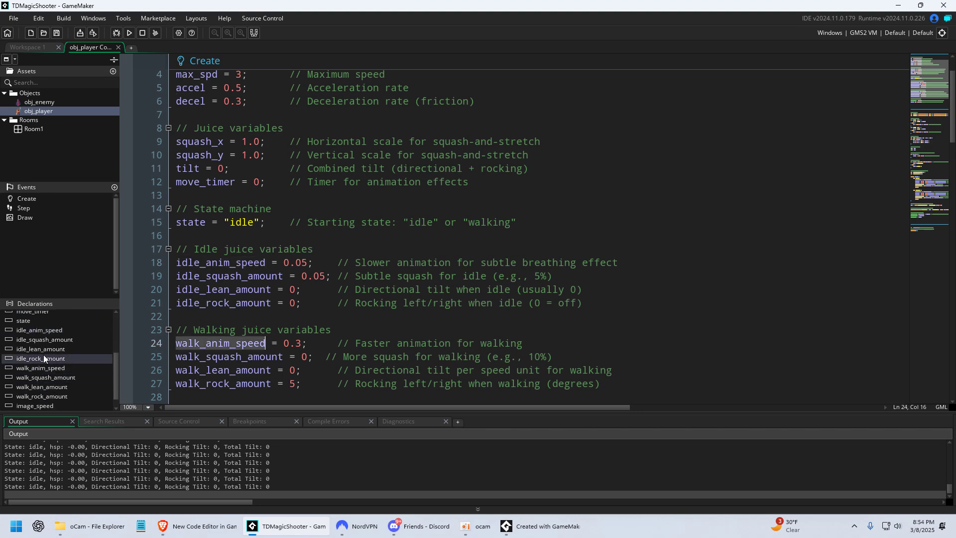
{"action": "scroll", "coordinate": [142, 178], "scroll_direction": "up", "scroll_amount": 2}
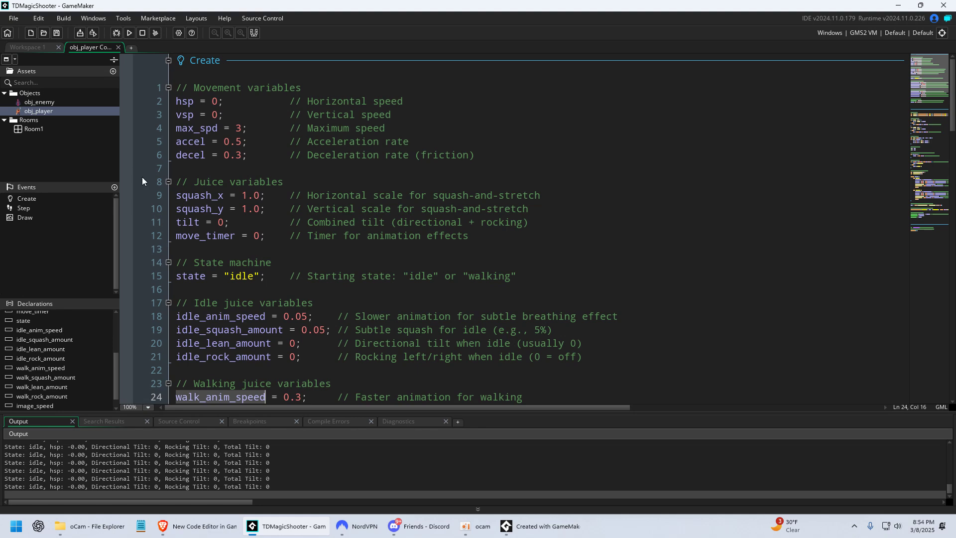
- Show the Step event's code and jump to its state and image_xscale variables
{"action": "left_click", "coordinate": [24, 207]}
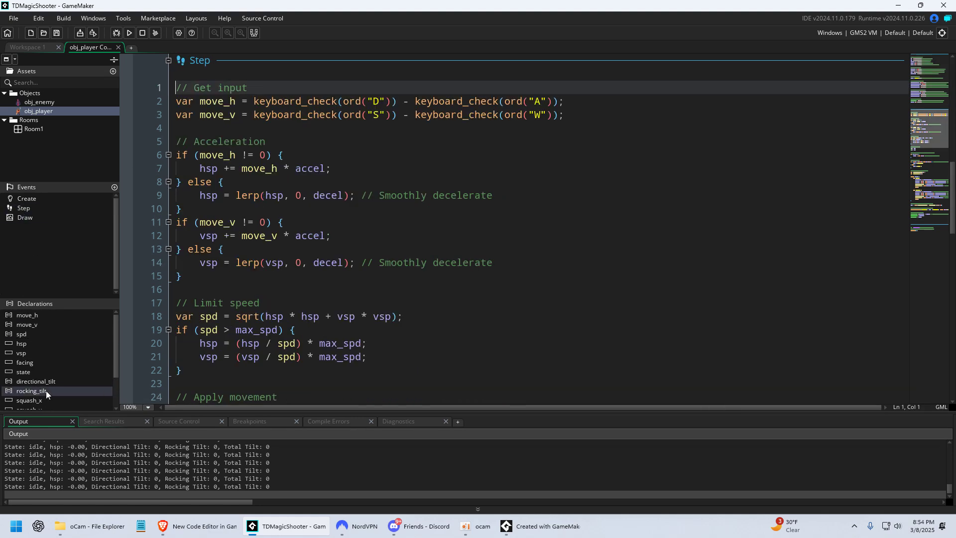
{"action": "left_click", "coordinate": [45, 371]}
{"action": "scroll", "coordinate": [43, 379], "scroll_direction": "down", "scroll_amount": 3}
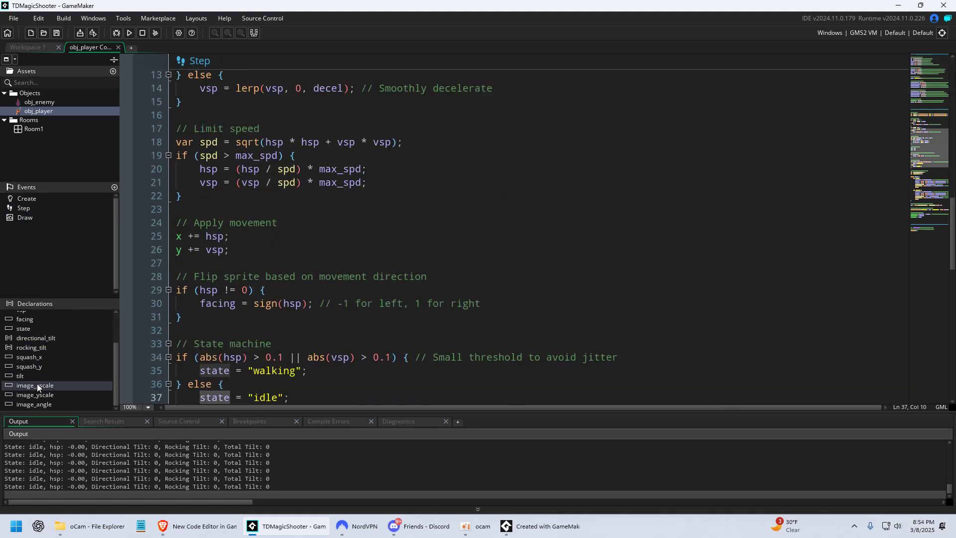
{"action": "left_click", "coordinate": [38, 386]}
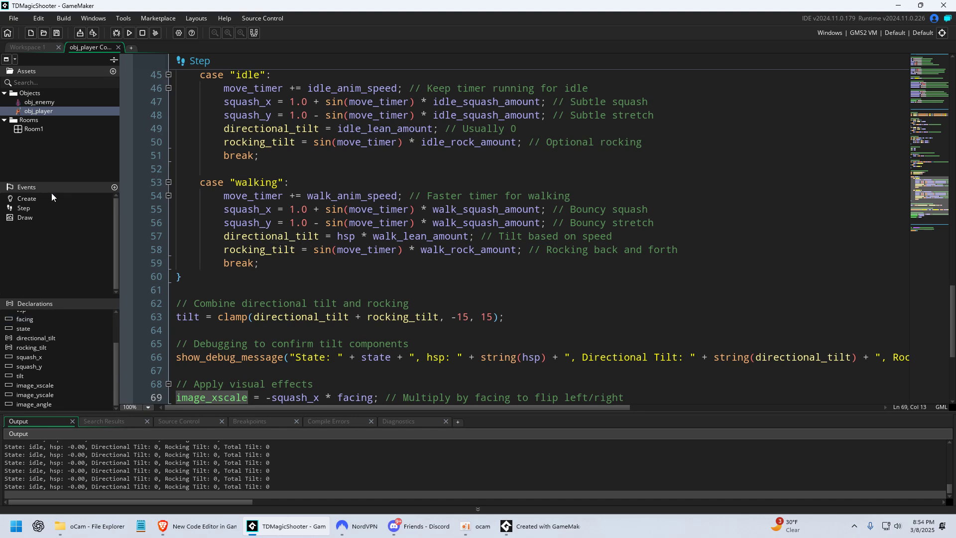
- Show the Draw event's code with the cursor placed after draw_self();
{"action": "left_click", "coordinate": [33, 218]}
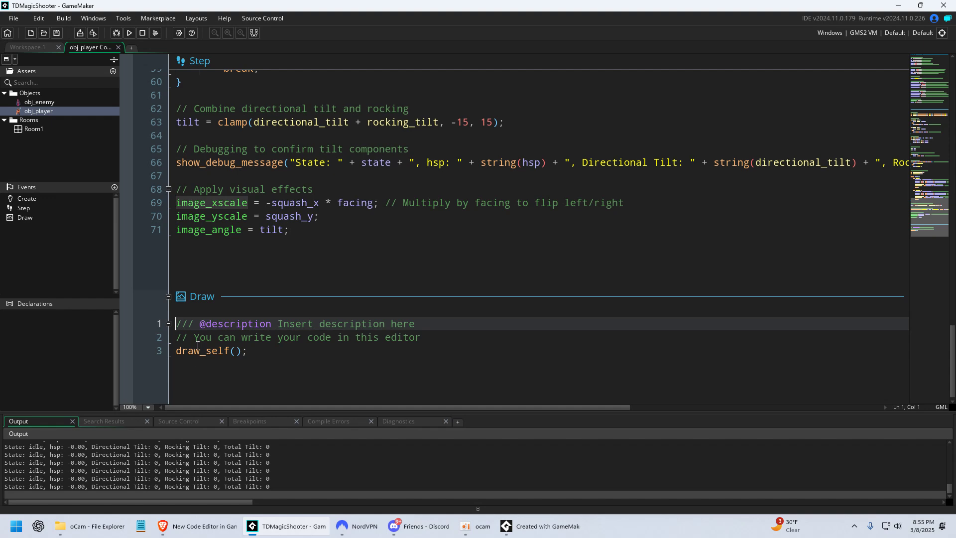
{"action": "left_click", "coordinate": [310, 380]}
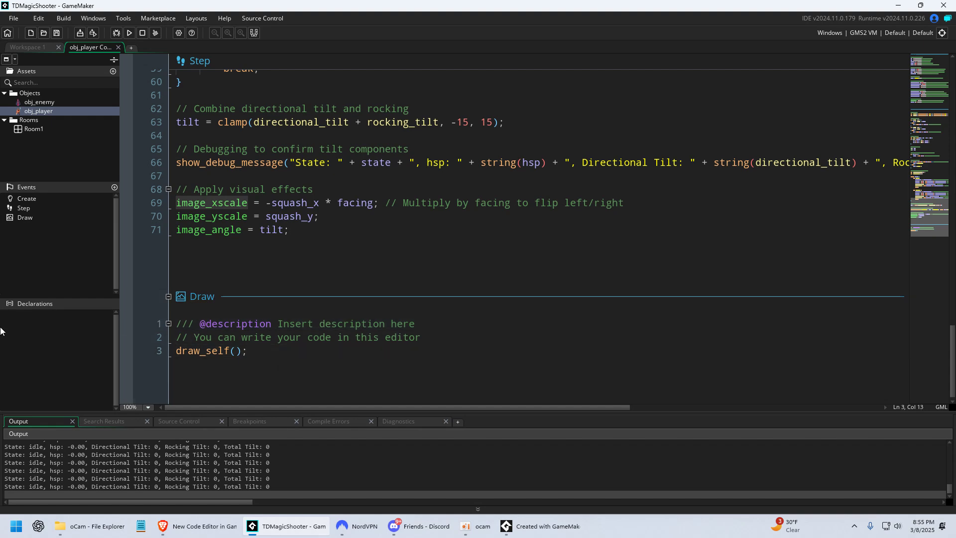
{"action": "scroll", "coordinate": [214, 233], "scroll_direction": "up", "scroll_amount": 20}
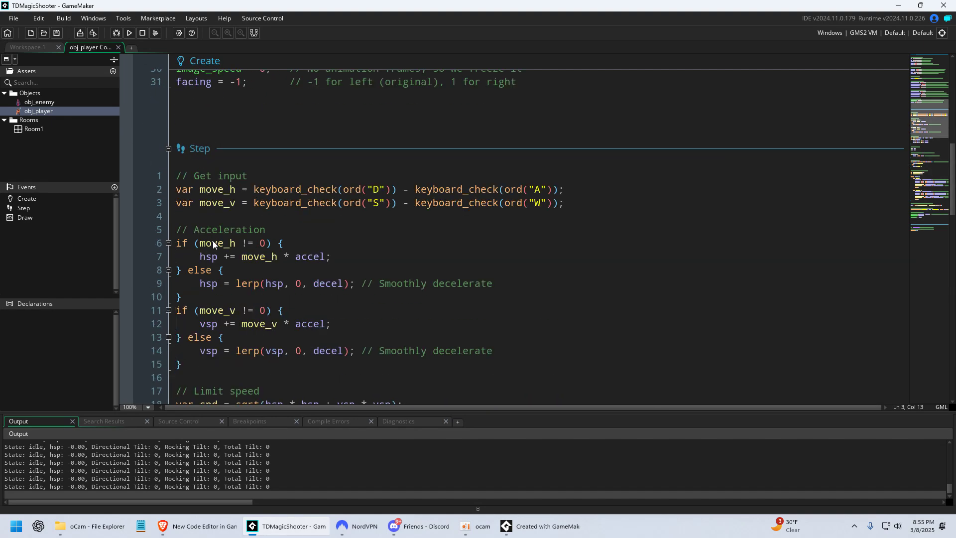
- Open obj_enemy, obj_player and Room1's creation code, moving between Workspace 1 and the Room1 Code tab
{"action": "double_click", "coordinate": [49, 103]}
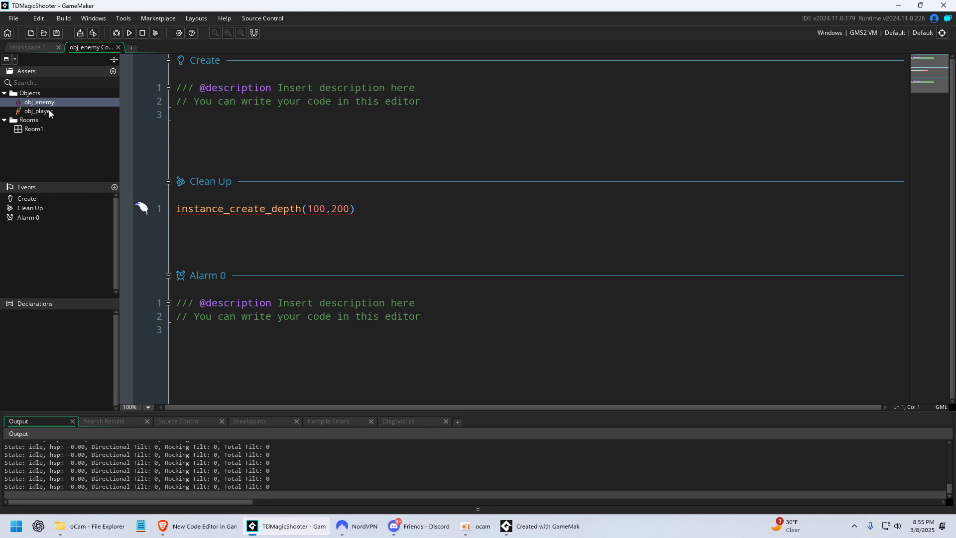
{"action": "double_click", "coordinate": [49, 111]}
{"action": "double_click", "coordinate": [34, 129]}
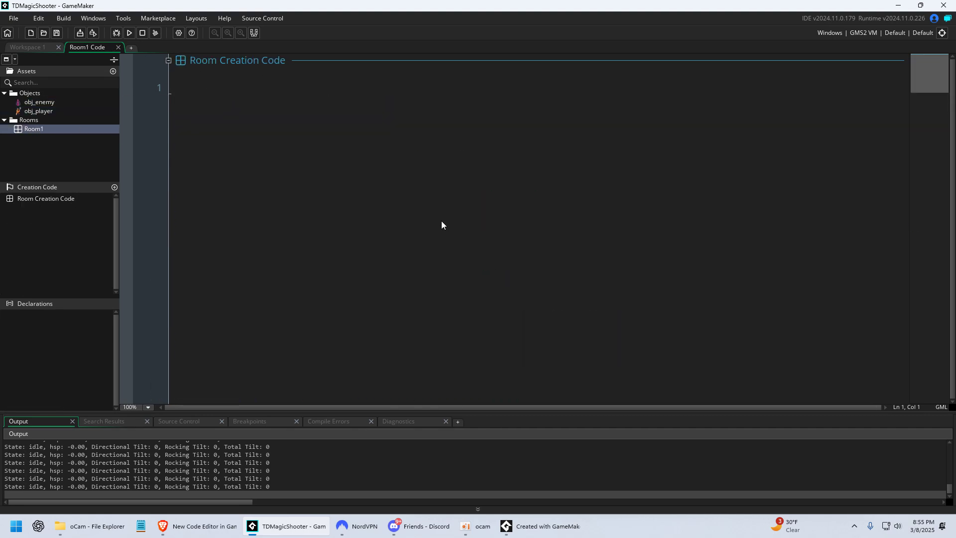
{"action": "left_click", "coordinate": [23, 48]}
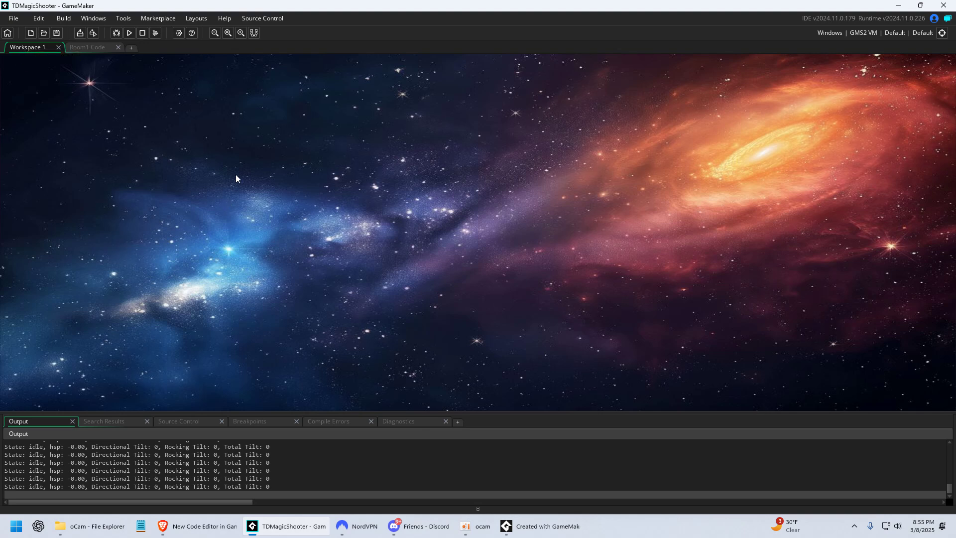
{"action": "left_click", "coordinate": [94, 47]}
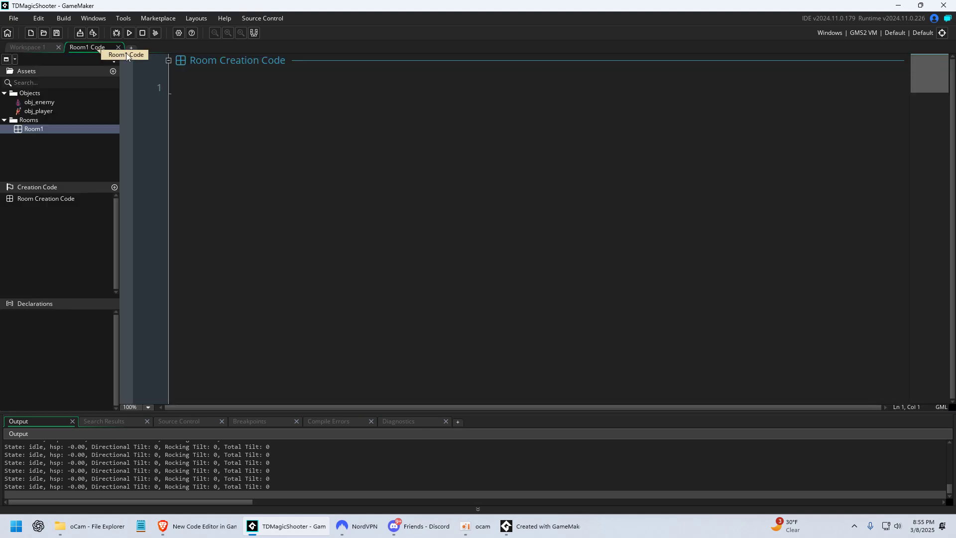
{"action": "left_click", "coordinate": [96, 19]}
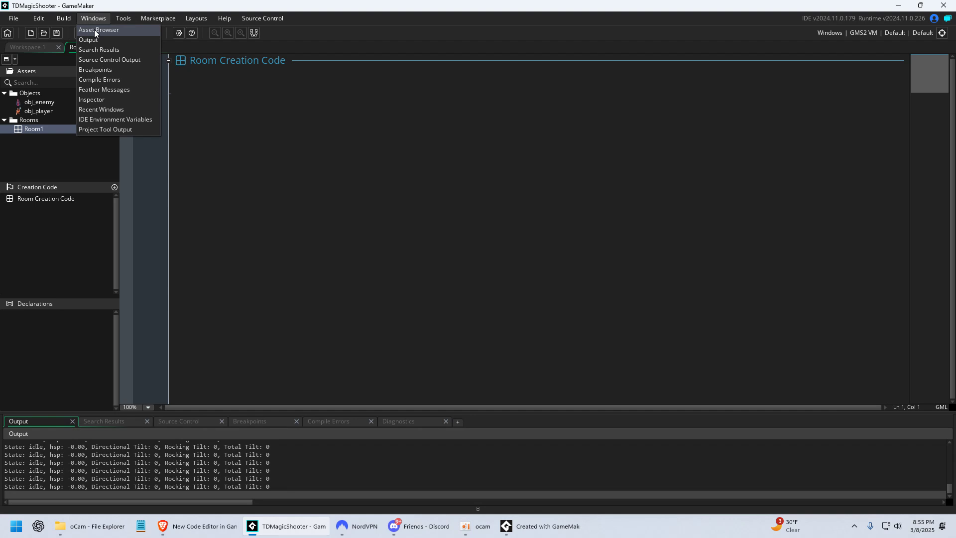
- Dock the Asset Browser as a side panel and open obj_enemy from its Objects folder
{"action": "left_click", "coordinate": [94, 30]}
{"action": "left_click_drag", "start_coordinate": [443, 148], "coordinate": [873, 148]}
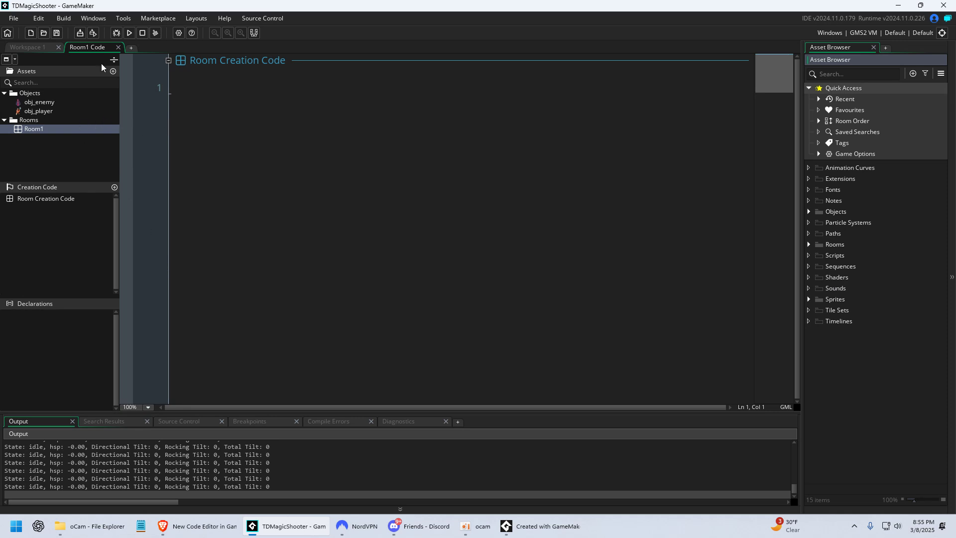
{"action": "double_click", "coordinate": [824, 214]}
{"action": "left_click", "coordinate": [40, 48]}
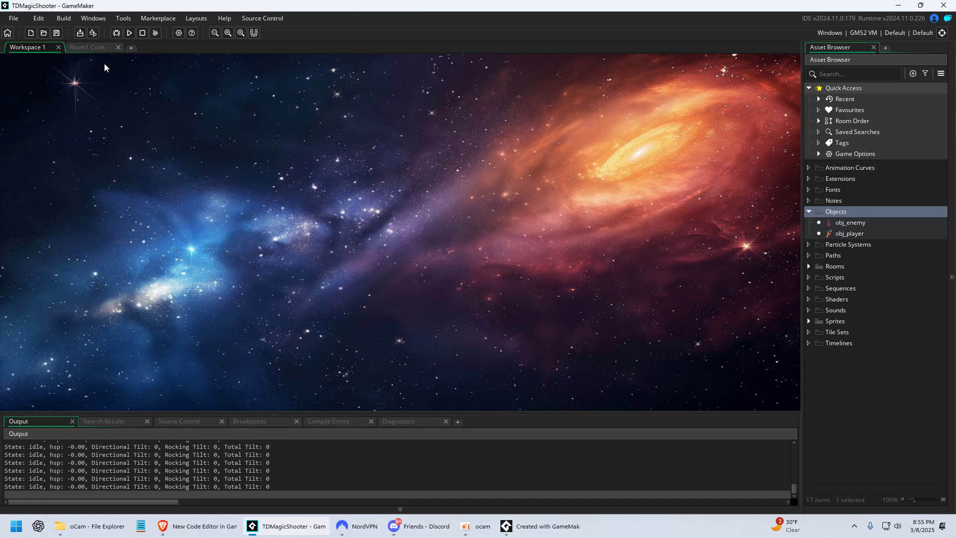
{"action": "double_click", "coordinate": [850, 224]}
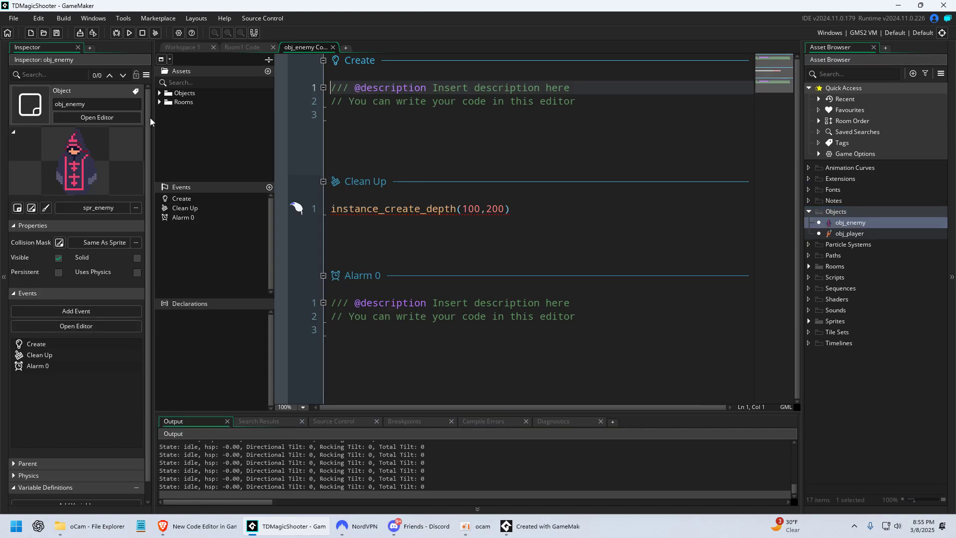
- Close the Inspector and Asset Browser panels, then open obj_player's code from the Objects folder
{"action": "middle_click", "coordinate": [19, 46]}
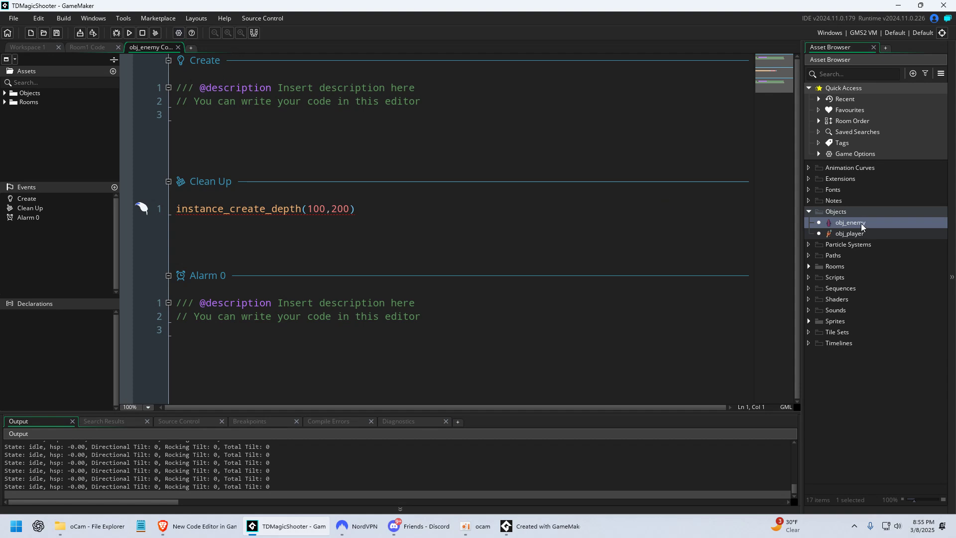
{"action": "left_click", "coordinate": [874, 47]}
{"action": "double_click", "coordinate": [28, 93]}
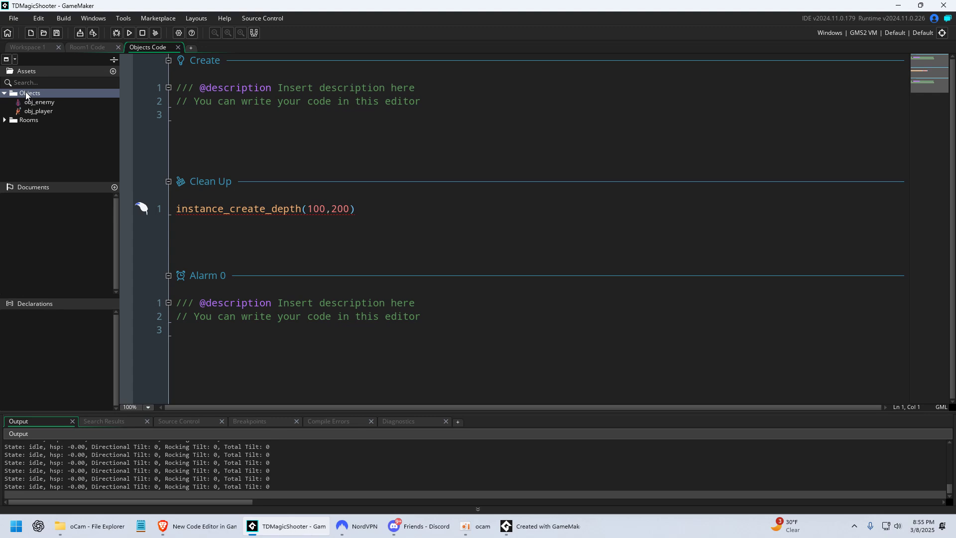
{"action": "double_click", "coordinate": [38, 110]}
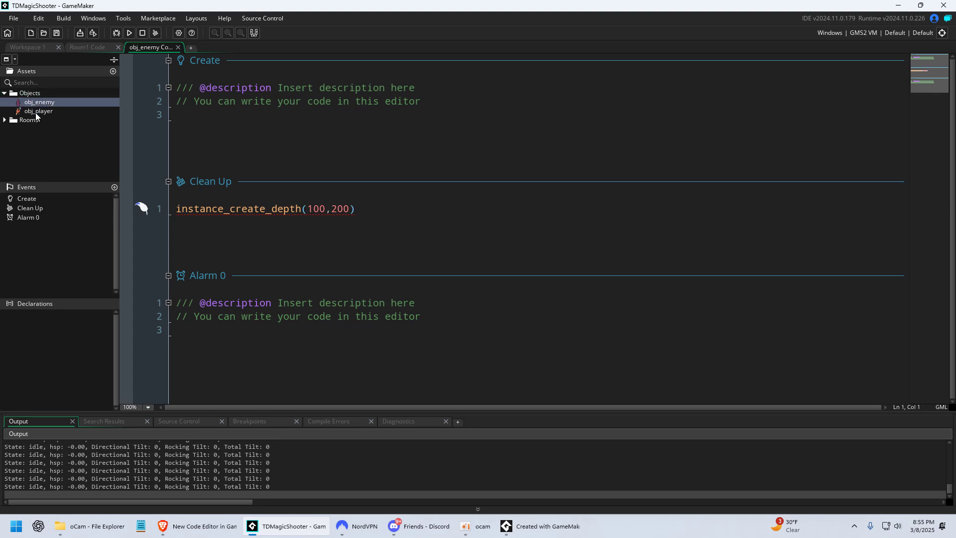
- Apply the Cool Glow colour theme in the Code Editor 2 (Beta) Theme preferences
{"action": "left_click", "coordinate": [13, 19]}
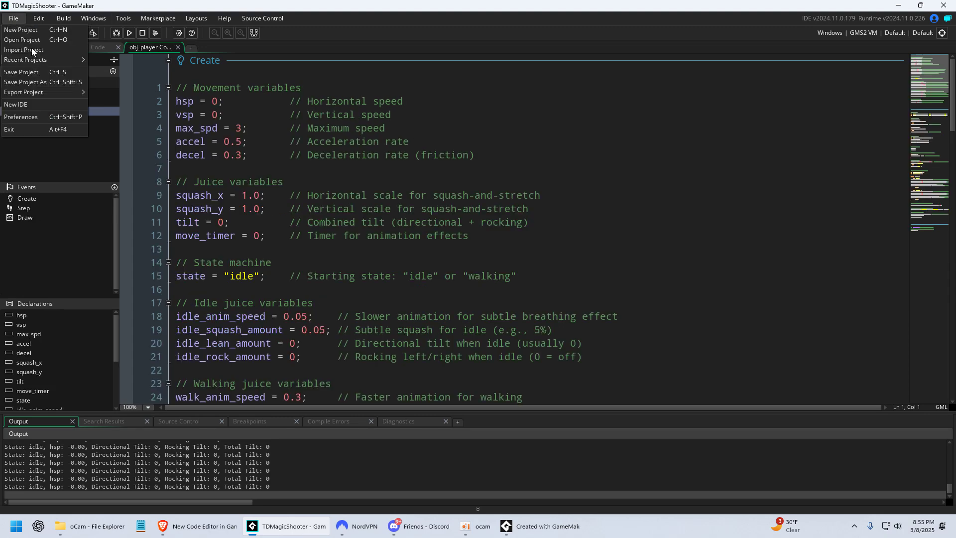
{"action": "left_click", "coordinate": [45, 117]}
{"action": "left_click", "coordinate": [298, 337]}
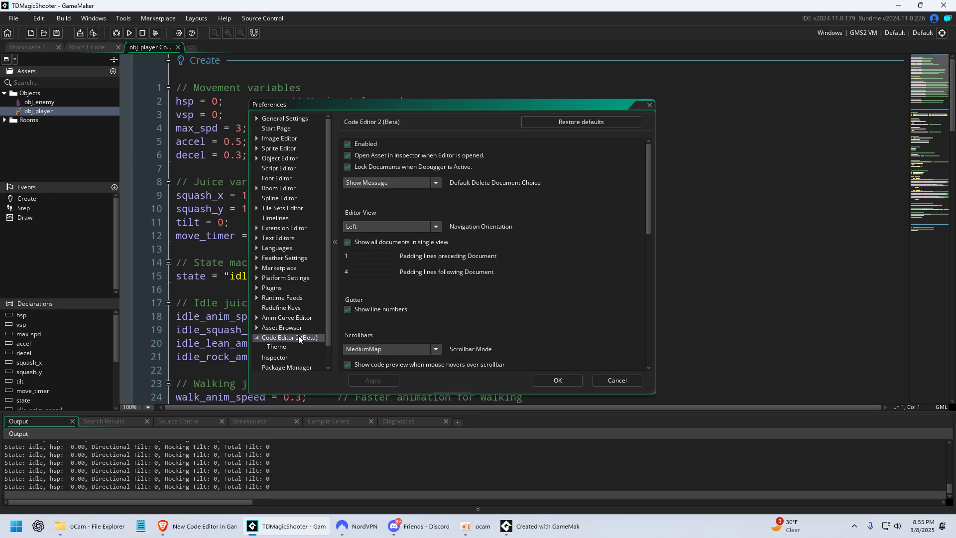
{"action": "left_click", "coordinate": [276, 347]}
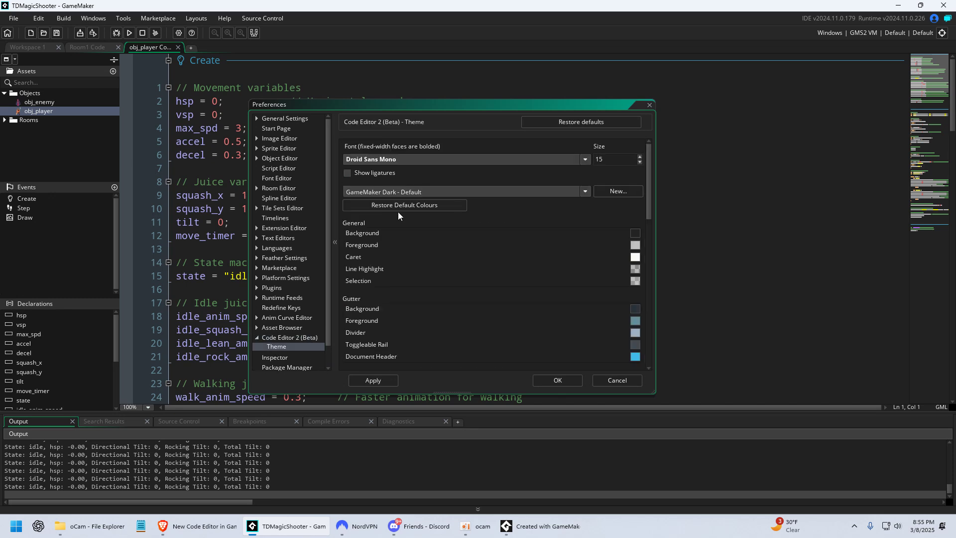
{"action": "left_click", "coordinate": [508, 193]}
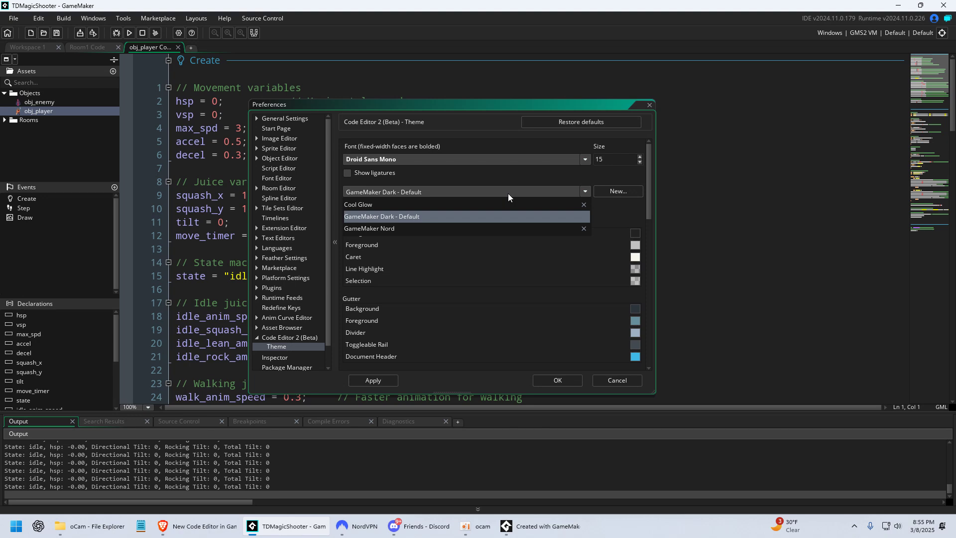
{"action": "left_click", "coordinate": [382, 204]}
{"action": "left_click", "coordinate": [367, 383]}
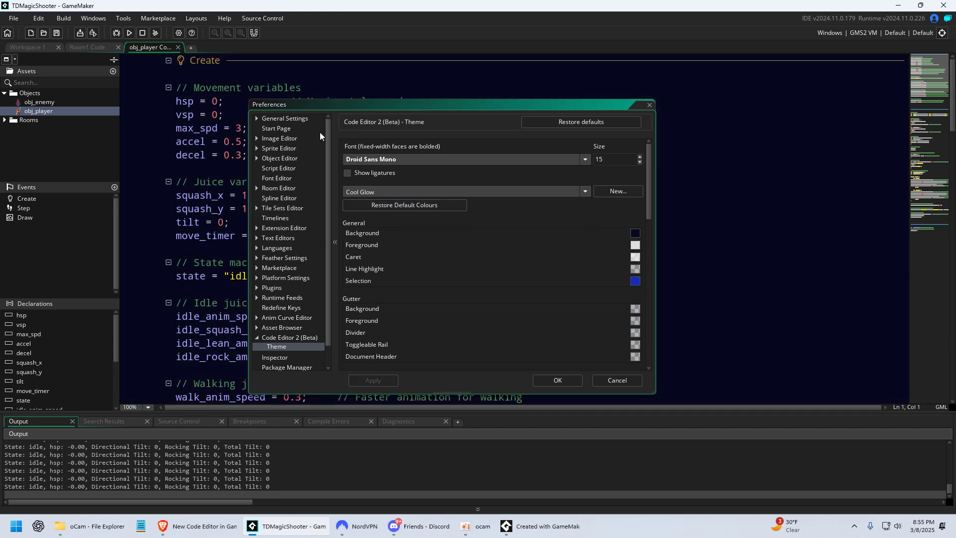
- Switch the code editor theme to GameMaker Nord and apply it
{"action": "left_click_drag", "start_coordinate": [333, 106], "coordinate": [615, 102]}
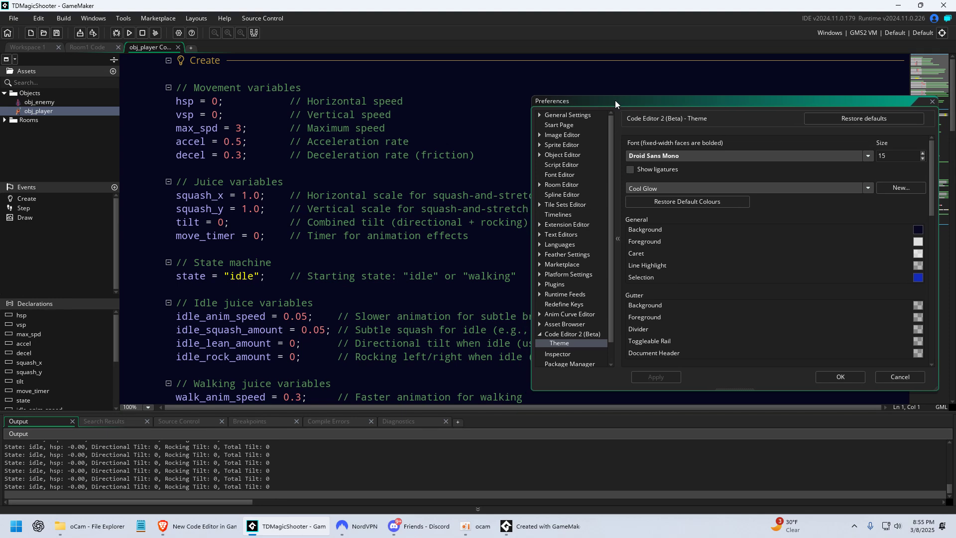
{"action": "left_click", "coordinate": [678, 188]}
{"action": "left_click", "coordinate": [672, 225]}
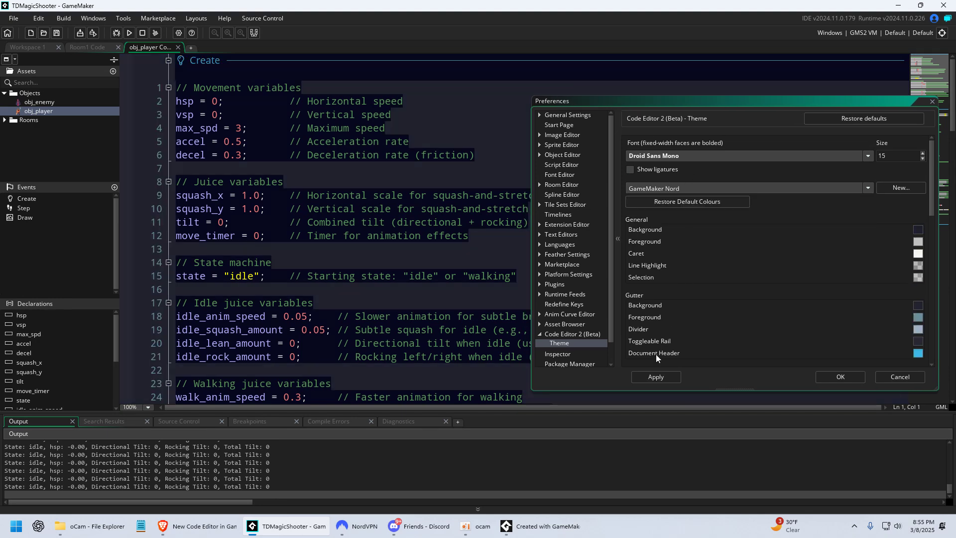
{"action": "left_click", "coordinate": [656, 376]}
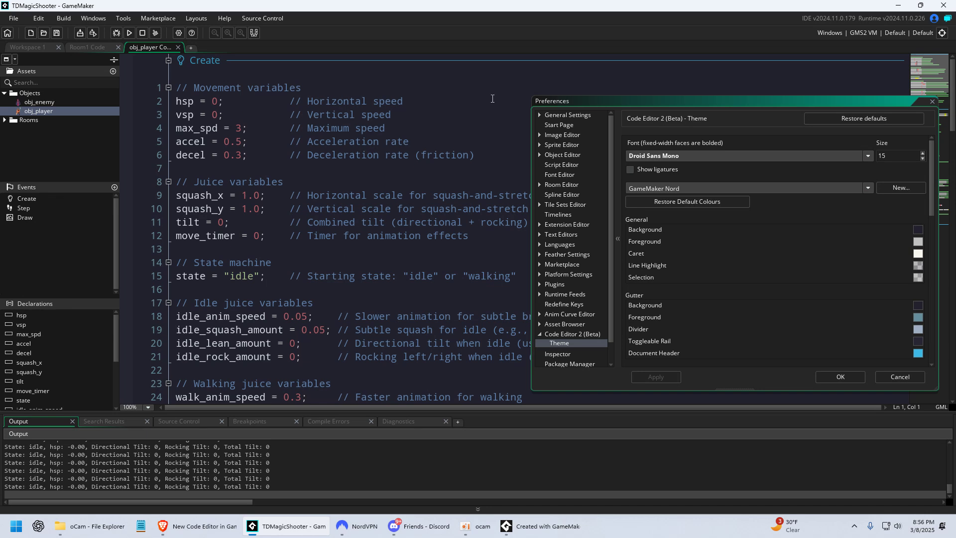
{"action": "left_click_drag", "start_coordinate": [620, 100], "coordinate": [371, 100]}
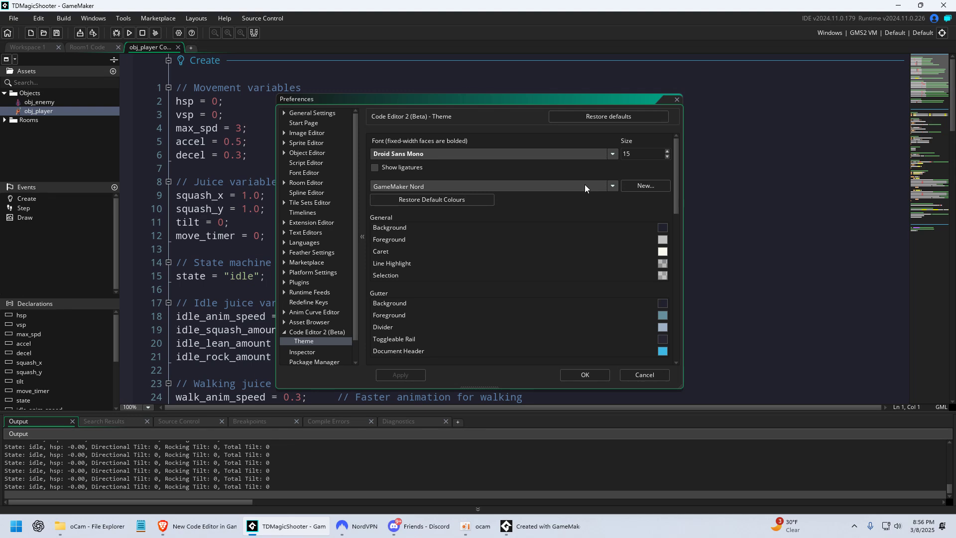
{"action": "left_click_drag", "start_coordinate": [420, 102], "coordinate": [707, 106]}
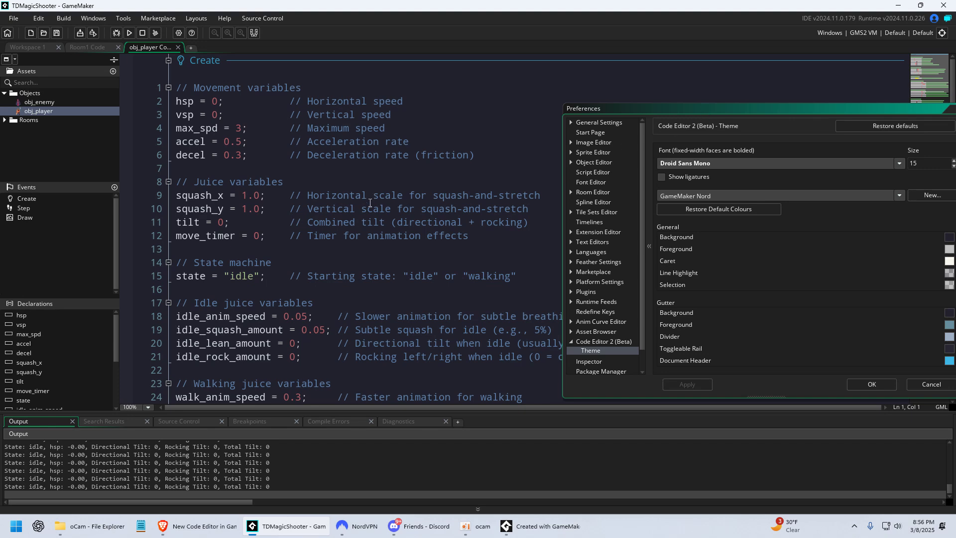
- Try the Consolas font for the code editor and apply it
{"action": "scroll", "coordinate": [370, 203], "scroll_direction": "down", "scroll_amount": 10}
{"action": "scroll", "coordinate": [353, 256], "scroll_direction": "up", "scroll_amount": 10}
{"action": "scroll", "coordinate": [352, 260], "scroll_direction": "down", "scroll_amount": 4}
{"action": "scroll", "coordinate": [352, 261], "scroll_direction": "up", "scroll_amount": 4}
{"action": "scroll", "coordinate": [276, 283], "scroll_direction": "down", "scroll_amount": 12}
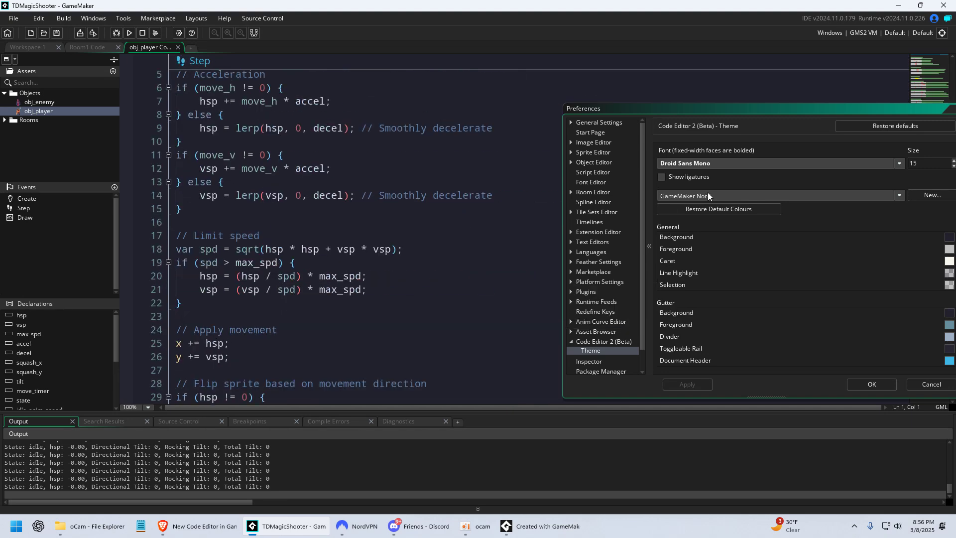
{"action": "scroll", "coordinate": [488, 271], "scroll_direction": "down", "scroll_amount": 18}
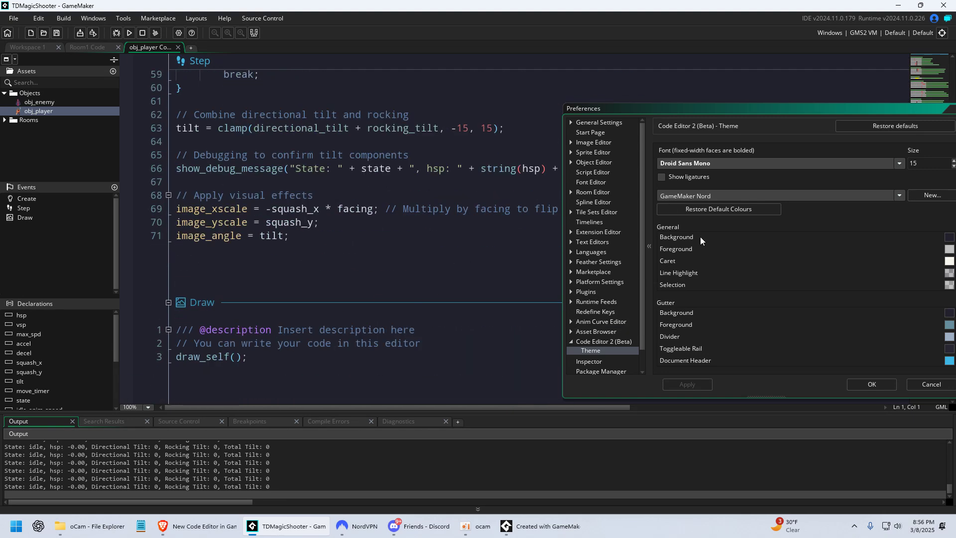
{"action": "left_click", "coordinate": [772, 166]}
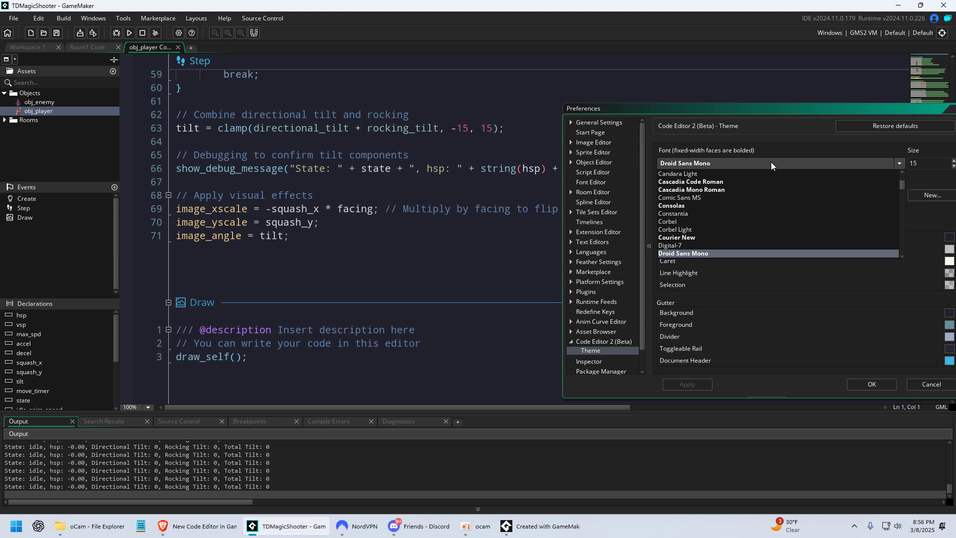
{"action": "left_click", "coordinate": [705, 204]}
{"action": "left_click", "coordinate": [683, 383]}
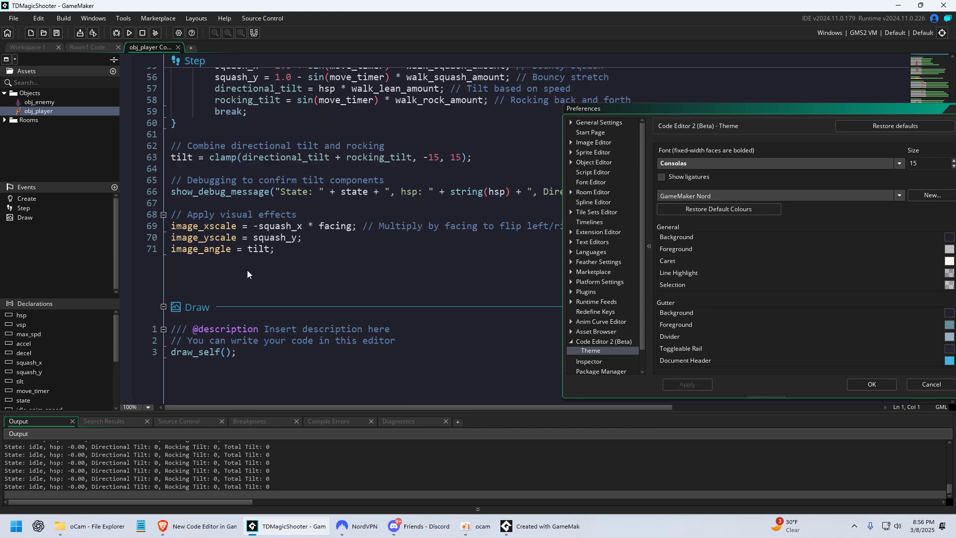
- Revert the editor font to Droid Sans Mono, apply it, and keep GameMaker Nord as the theme
{"action": "scroll", "coordinate": [247, 274], "scroll_direction": "up", "scroll_amount": 15}
{"action": "left_click", "coordinate": [666, 164]}
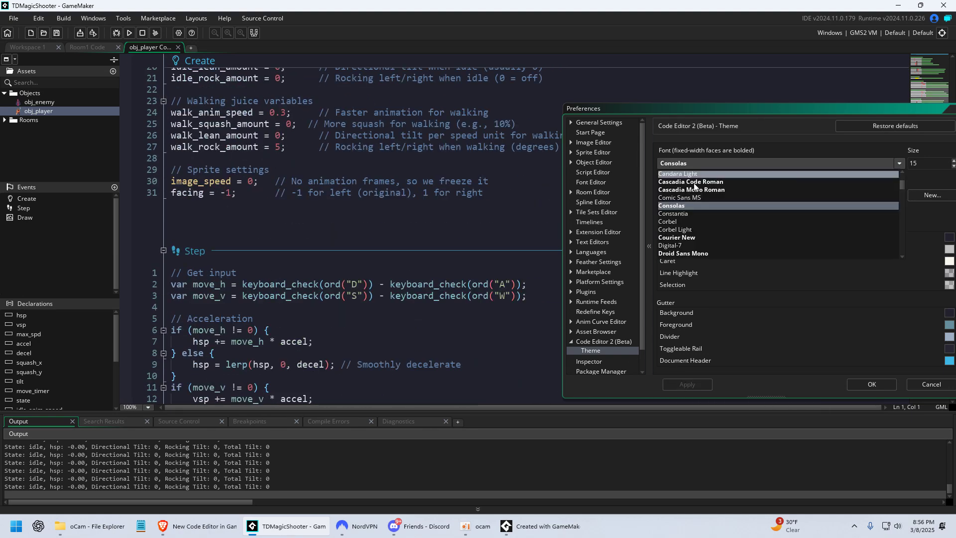
{"action": "left_click", "coordinate": [692, 253]}
{"action": "left_click", "coordinate": [693, 383]}
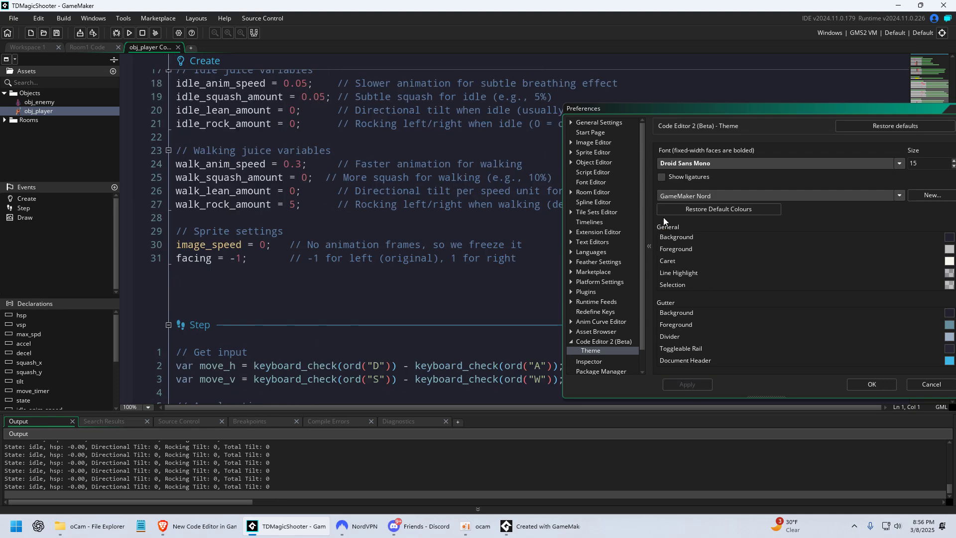
{"action": "left_click", "coordinate": [692, 197]}
{"action": "left_click", "coordinate": [760, 196]}
{"action": "scroll", "coordinate": [365, 163], "scroll_direction": "up", "scroll_amount": 6}
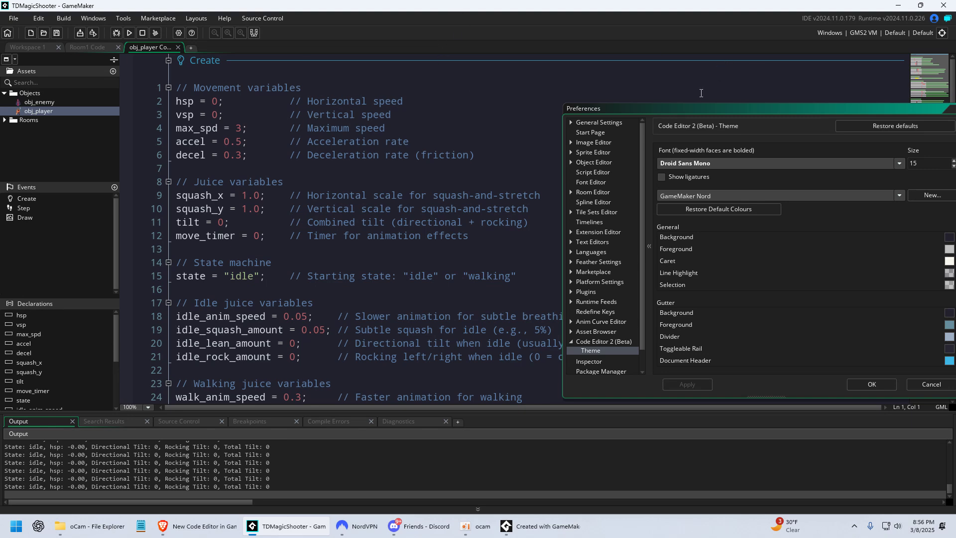
{"action": "left_click_drag", "start_coordinate": [608, 106], "coordinate": [420, 97]}
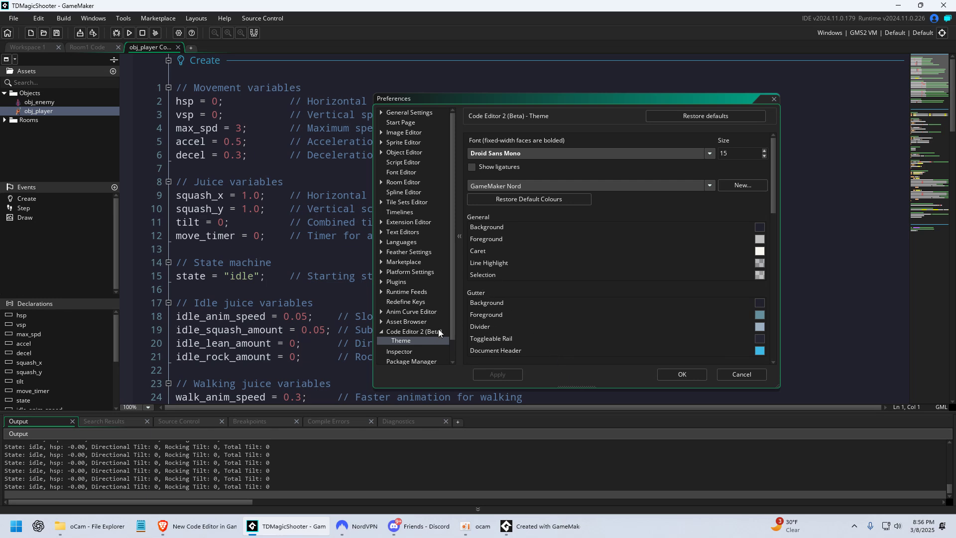
- Select the GameMaker Dark - Default colour theme for the code editor
{"action": "left_click", "coordinate": [522, 188]}
{"action": "left_click", "coordinate": [520, 207]}
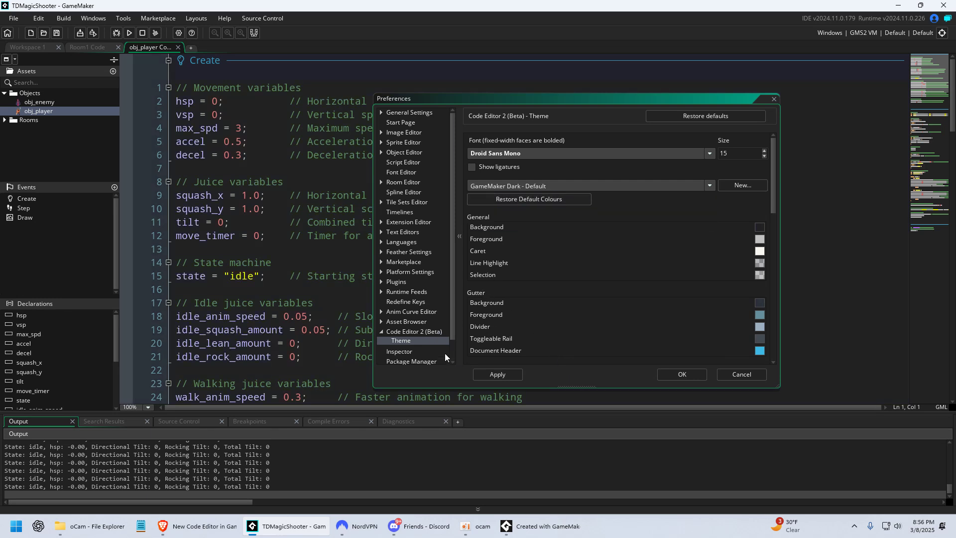
{"action": "left_click", "coordinate": [431, 331]}
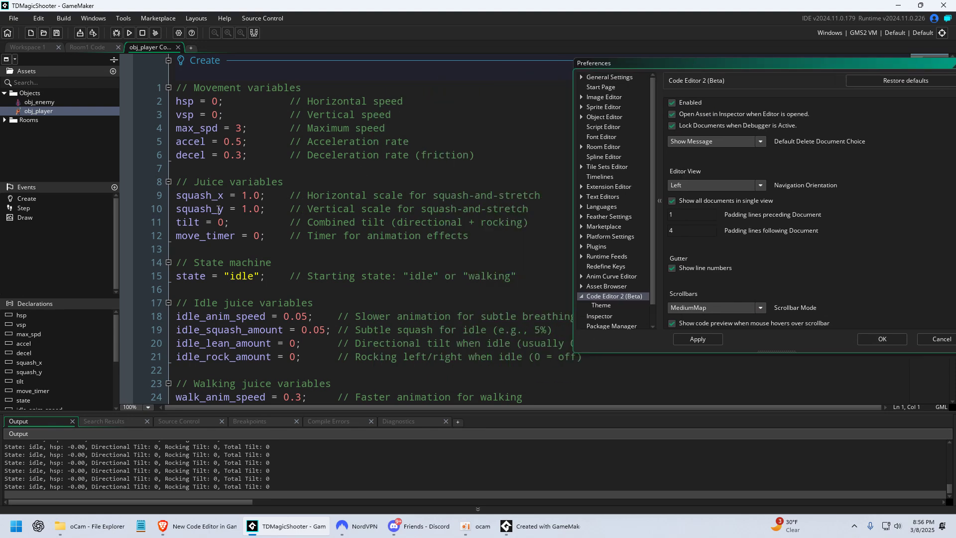
- Uncheck 'Show all documents in single view' on the Code Editor 2 (Beta) page
{"action": "scroll", "coordinate": [219, 212], "scroll_direction": "down", "scroll_amount": 20}
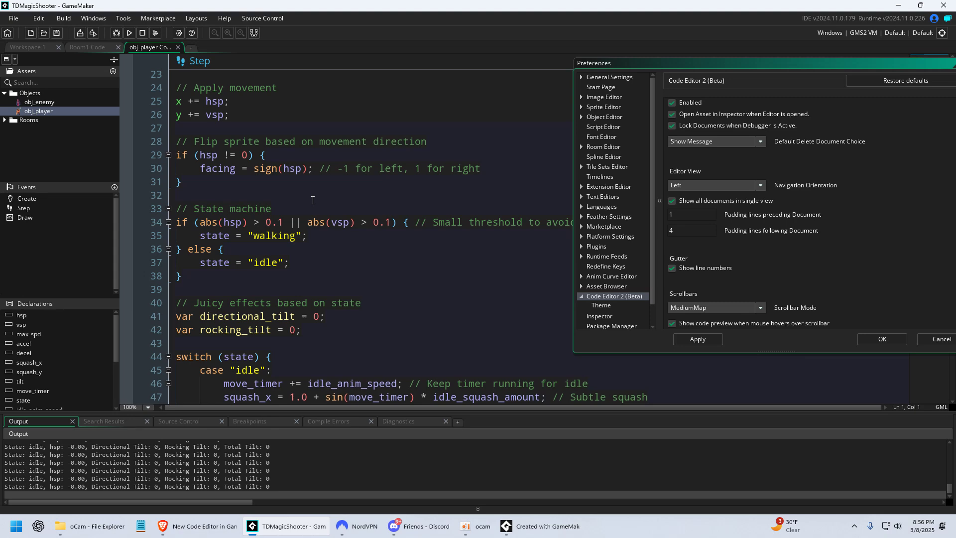
{"action": "scroll", "coordinate": [313, 199], "scroll_direction": "down", "scroll_amount": 15}
{"action": "scroll", "coordinate": [250, 300], "scroll_direction": "up", "scroll_amount": 20}
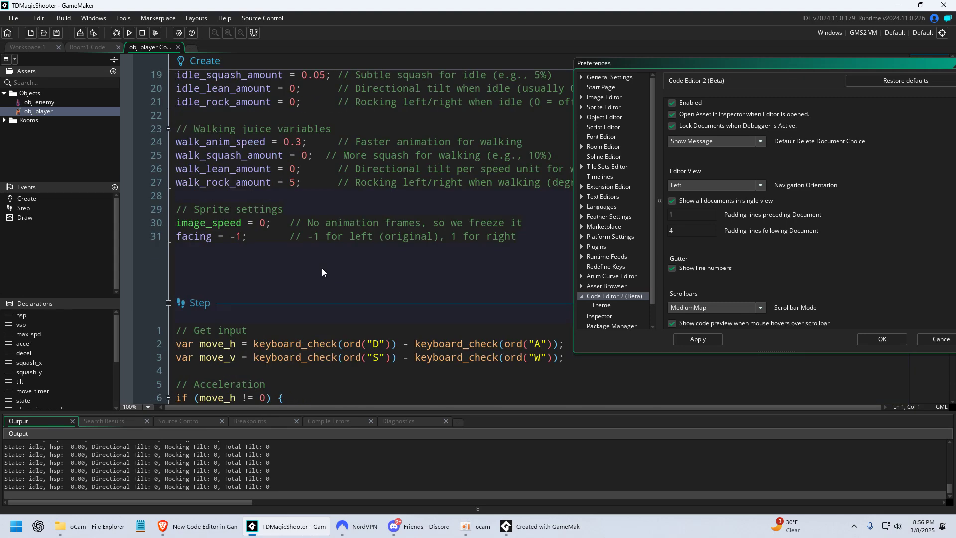
{"action": "scroll", "coordinate": [322, 272], "scroll_direction": "up", "scroll_amount": 6}
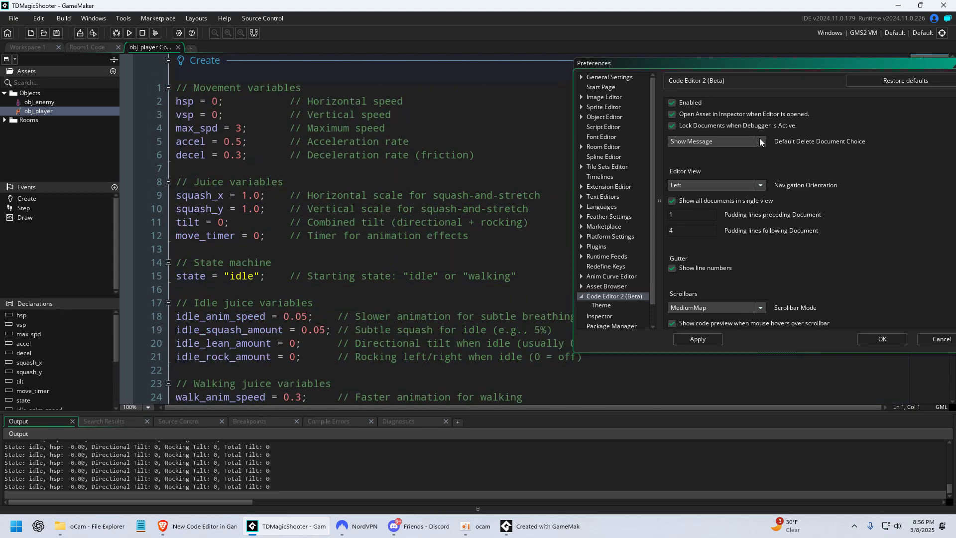
{"action": "scroll", "coordinate": [797, 174], "scroll_direction": "down", "scroll_amount": 2}
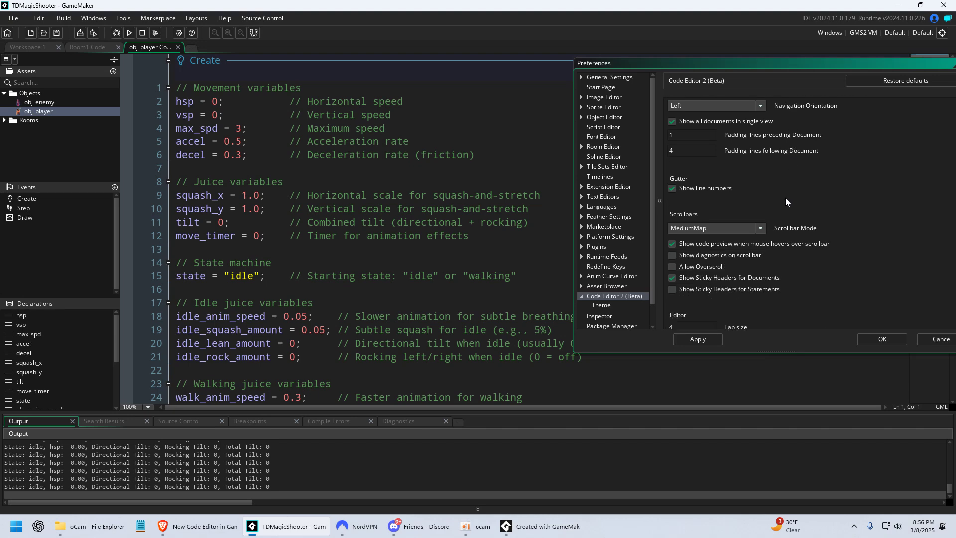
{"action": "scroll", "coordinate": [784, 209], "scroll_direction": "down", "scroll_amount": 2}
{"action": "scroll", "coordinate": [780, 273], "scroll_direction": "up", "scroll_amount": 4}
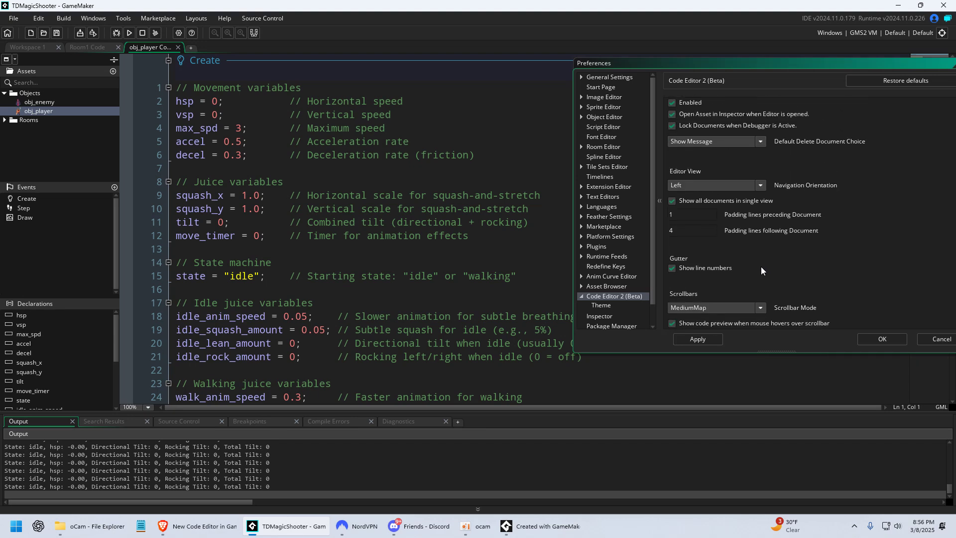
{"action": "left_click_drag", "start_coordinate": [656, 70], "coordinate": [500, 83]}
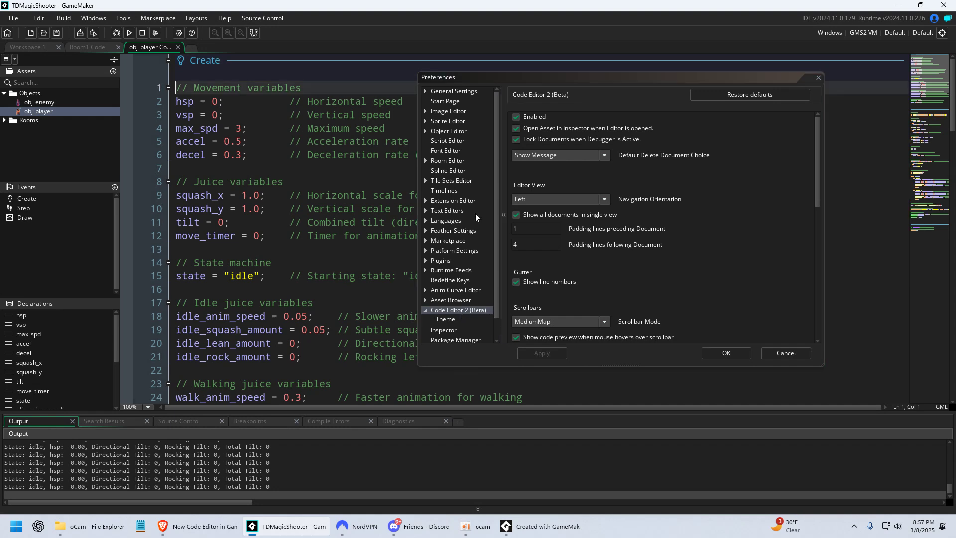
{"action": "left_click", "coordinate": [528, 217]}
- Apply the single-view change, then view obj_player's Step, Draw and Create events separately
{"action": "left_click", "coordinate": [543, 354]}
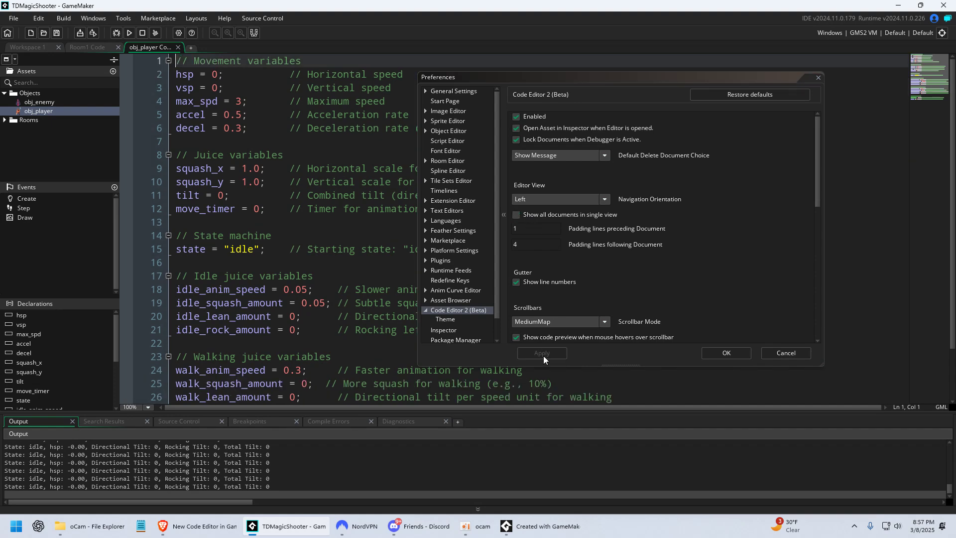
{"action": "scroll", "coordinate": [222, 174], "scroll_direction": "down", "scroll_amount": 2}
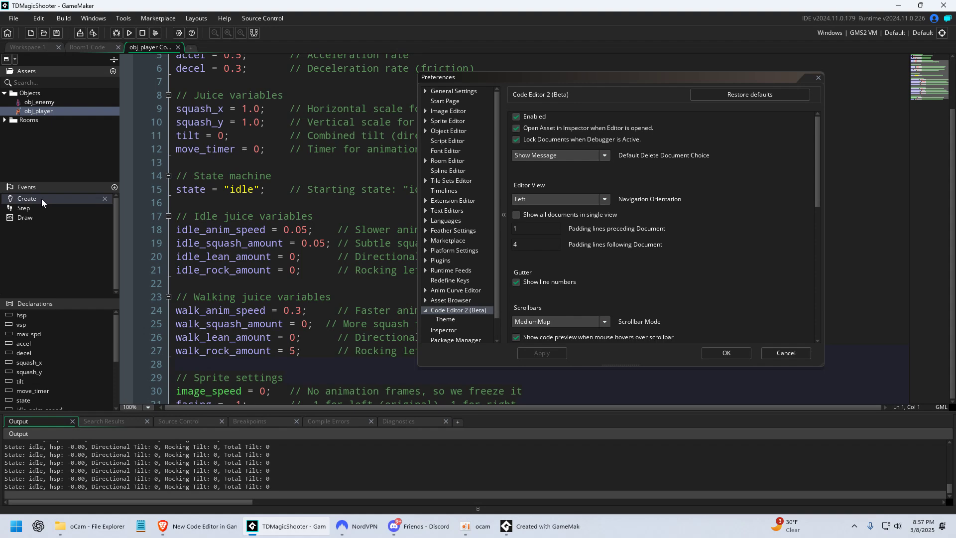
{"action": "scroll", "coordinate": [203, 154], "scroll_direction": "up", "scroll_amount": 2}
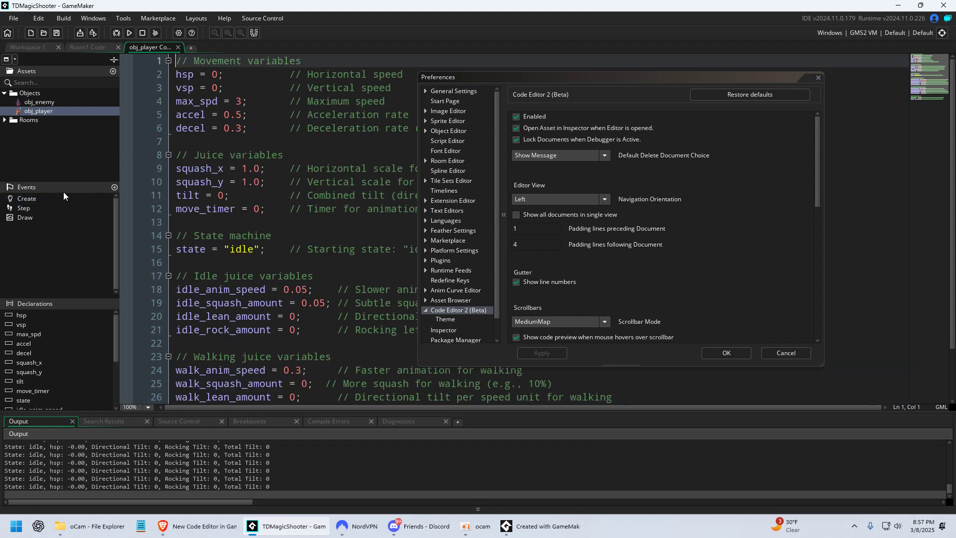
{"action": "left_click", "coordinate": [82, 209]}
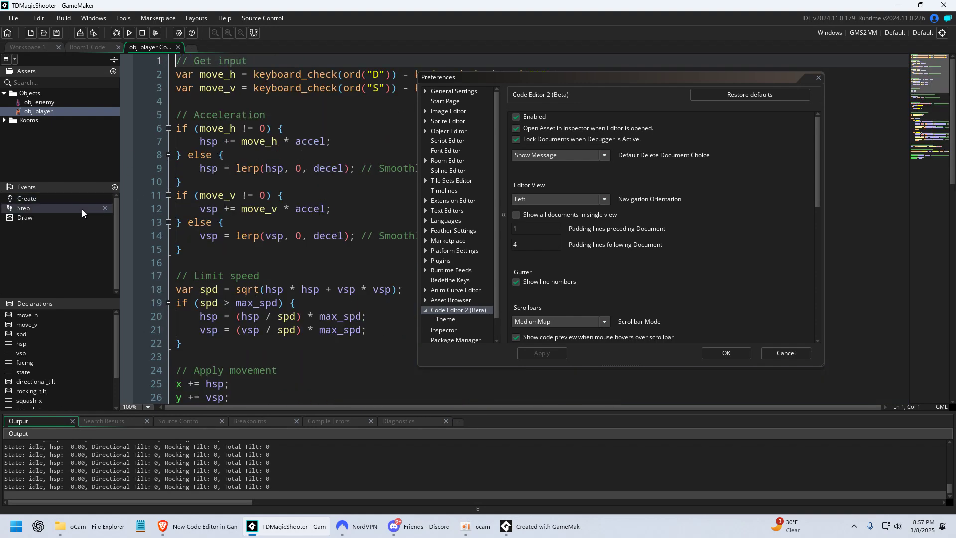
{"action": "left_click", "coordinate": [72, 219]}
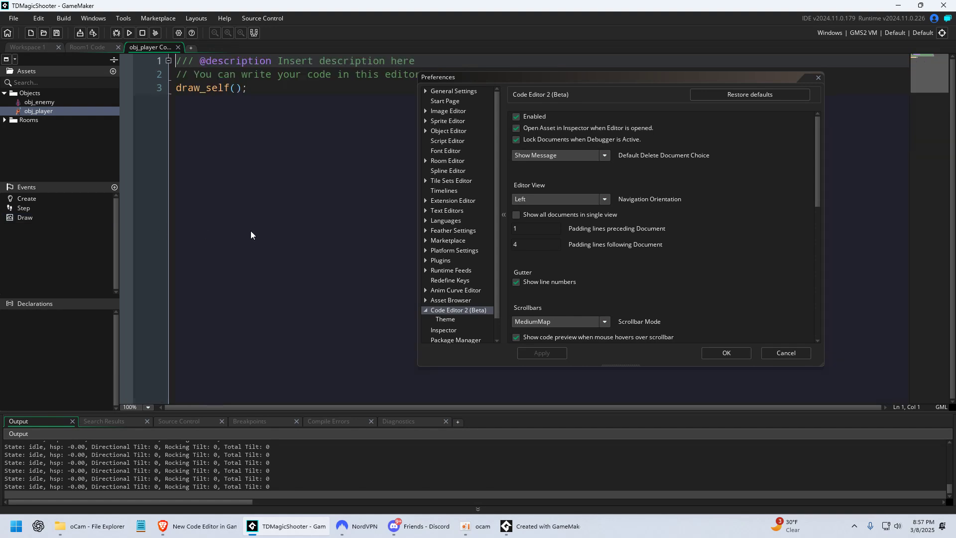
{"action": "left_click", "coordinate": [40, 207]}
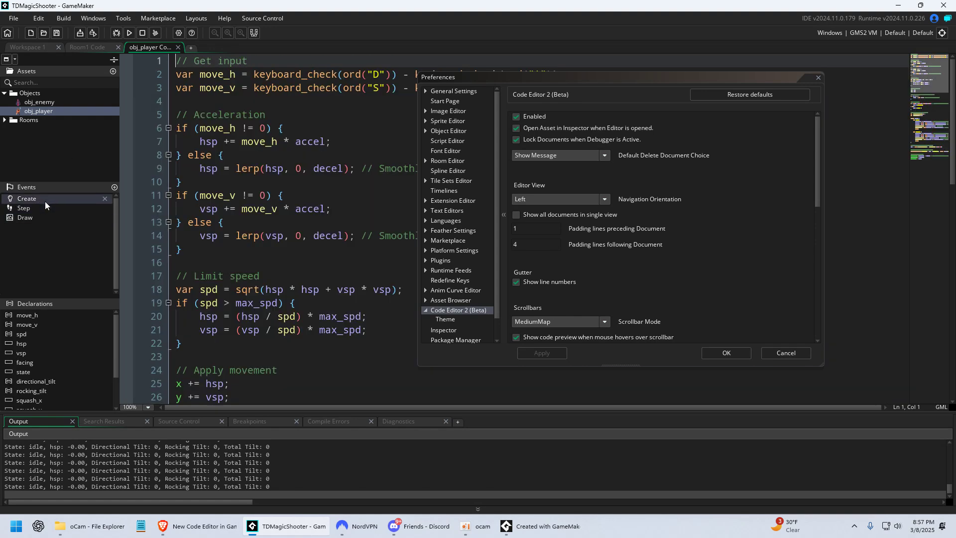
{"action": "left_click", "coordinate": [43, 199]}
{"action": "left_click", "coordinate": [49, 103]}
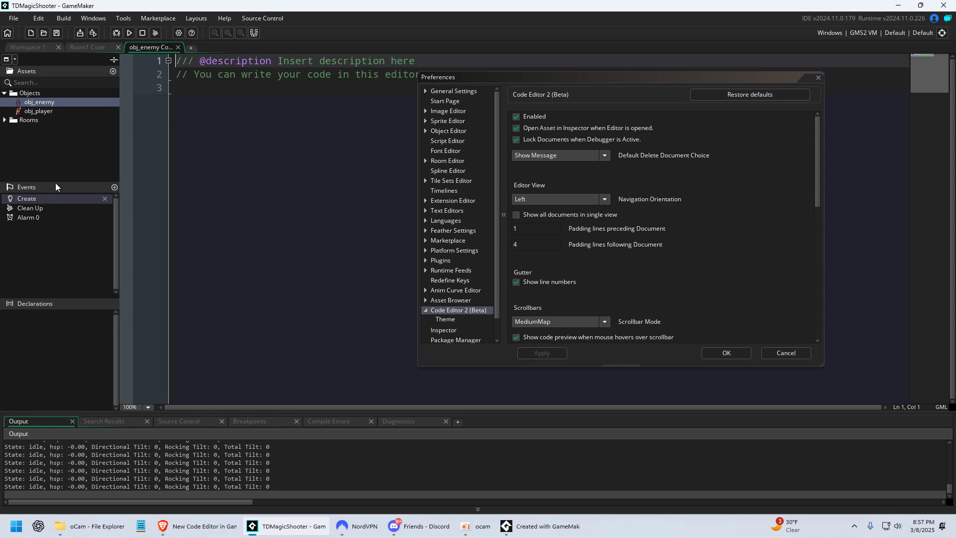
{"action": "left_click", "coordinate": [50, 110]}
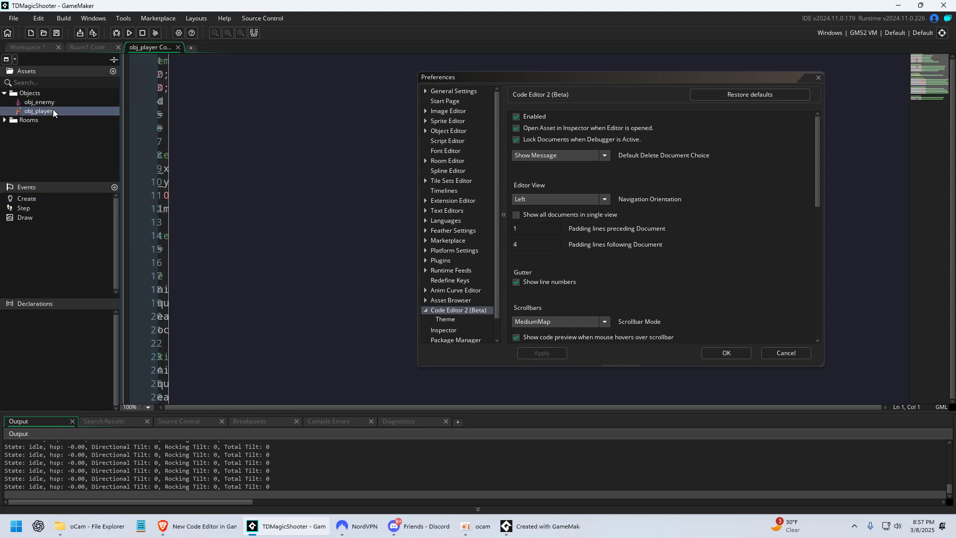
- Re-enable 'Show all documents in single view', apply it, and look over the Navigation Orientation choices
{"action": "left_click", "coordinate": [570, 214]}
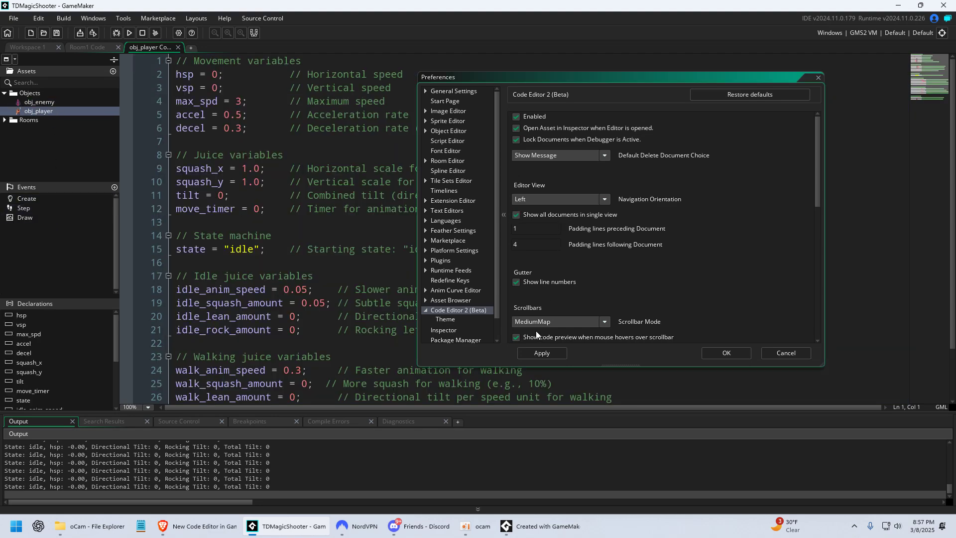
{"action": "left_click", "coordinate": [536, 350]}
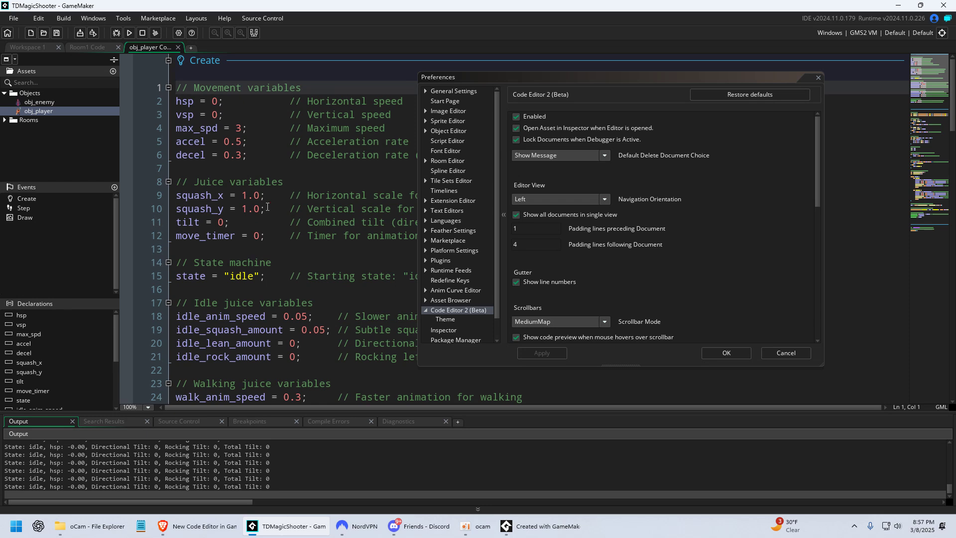
{"action": "left_click", "coordinate": [576, 201]}
{"action": "left_click", "coordinate": [569, 208]}
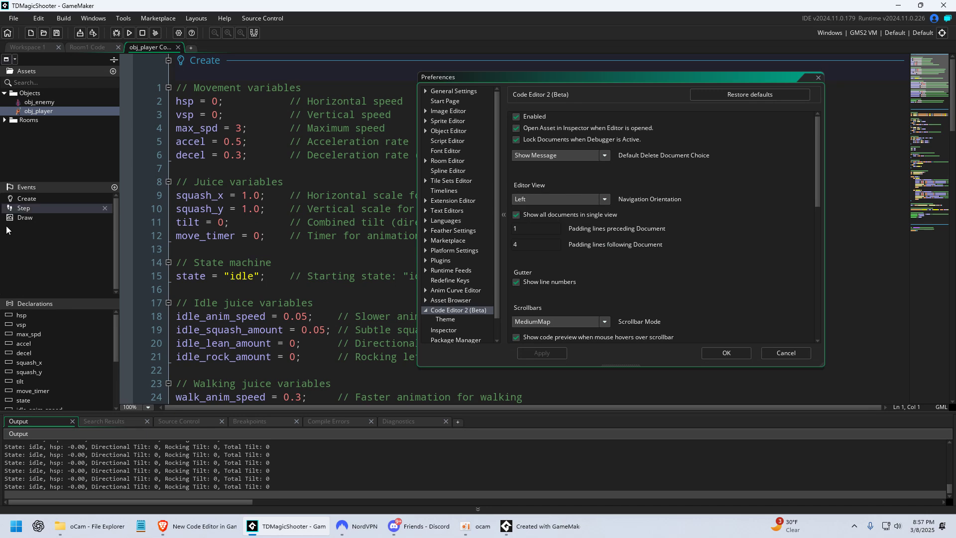
- Set the code editor's Navigation Orientation to Top and apply it
{"action": "left_click", "coordinate": [556, 198]}
{"action": "left_click", "coordinate": [553, 211]}
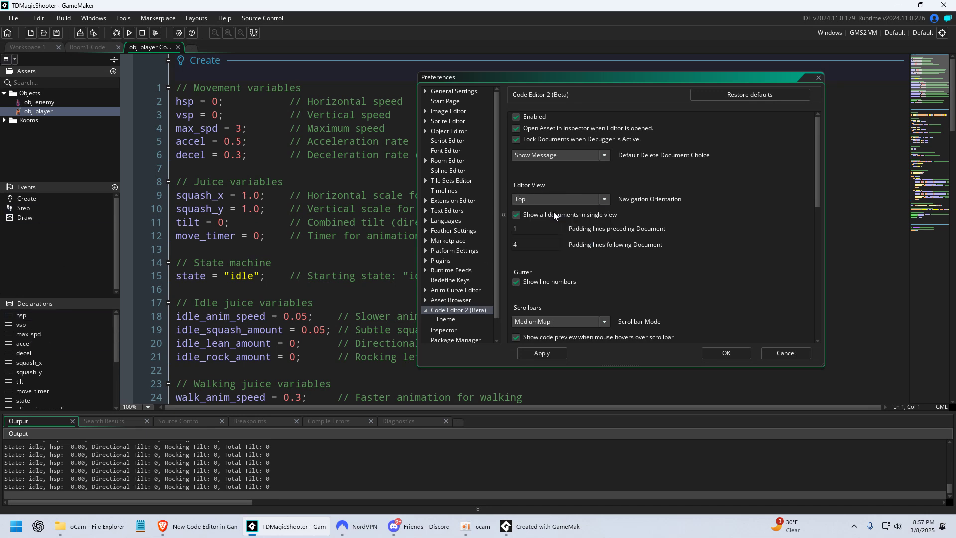
{"action": "left_click", "coordinate": [552, 349]}
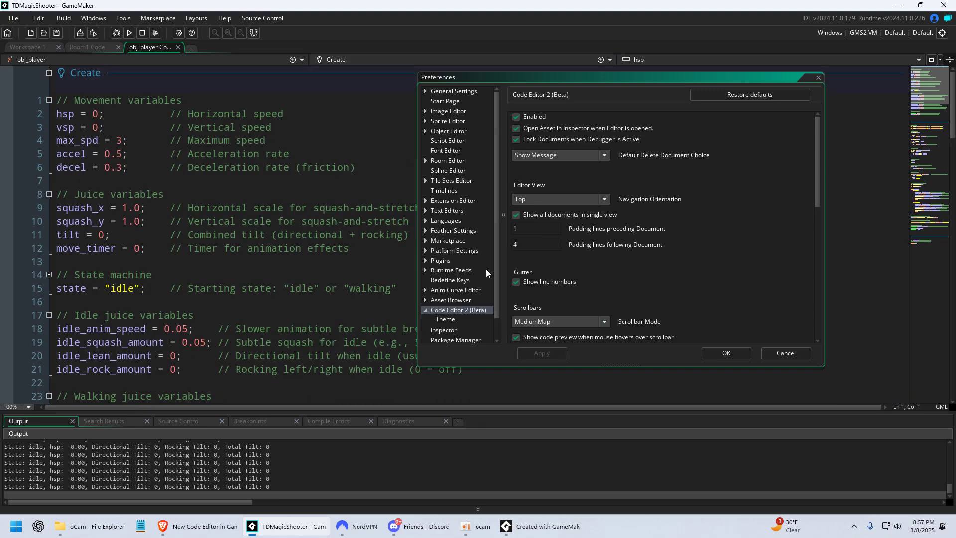
{"action": "left_click_drag", "start_coordinate": [720, 77], "coordinate": [725, 232]}
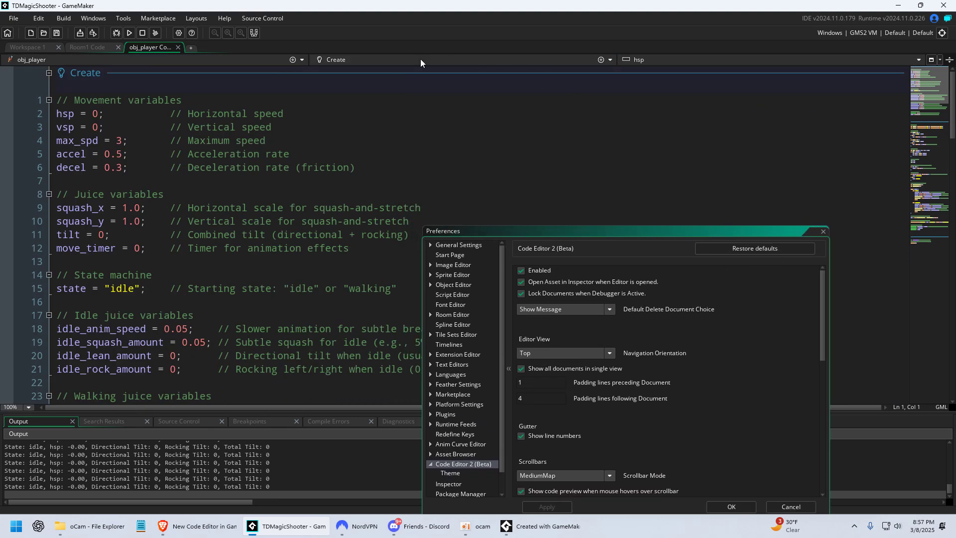
- Use the top breadcrumb bar to browse assets, obj_player's events and its declared variables
{"action": "left_click", "coordinate": [129, 62]}
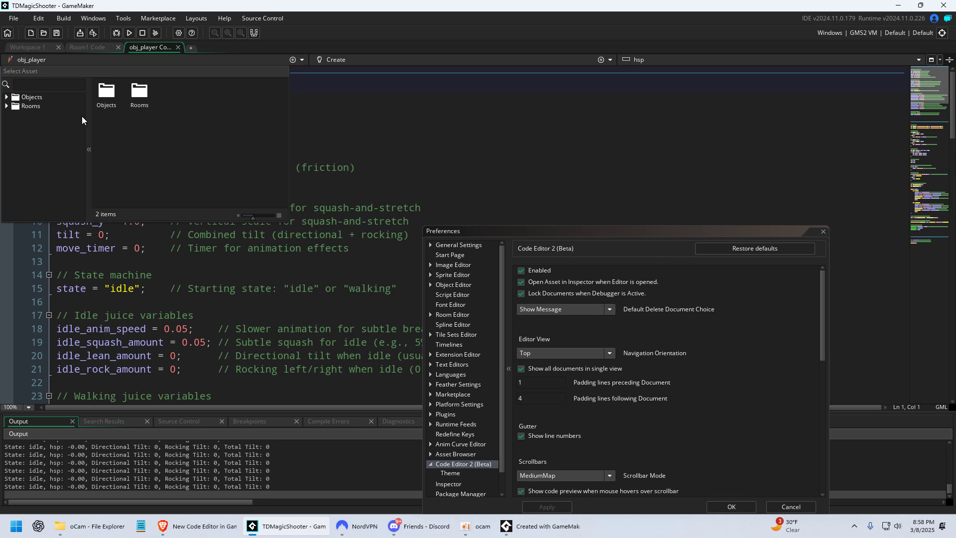
{"action": "left_click", "coordinate": [107, 57]}
{"action": "left_click", "coordinate": [107, 59]}
{"action": "key", "text": "Escape"}
{"action": "left_click", "coordinate": [149, 60]}
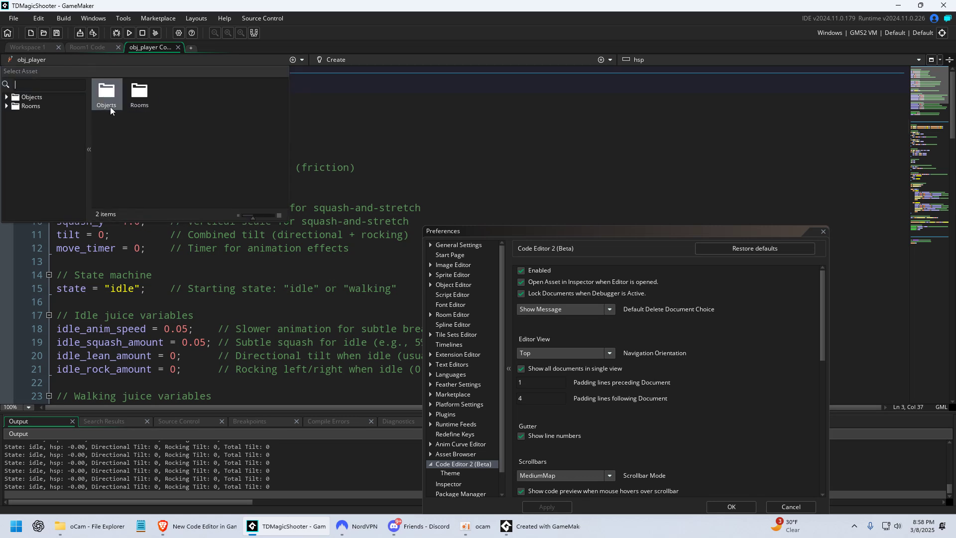
{"action": "double_click", "coordinate": [105, 91]}
{"action": "left_click", "coordinate": [378, 114]}
{"action": "left_click", "coordinate": [384, 60]}
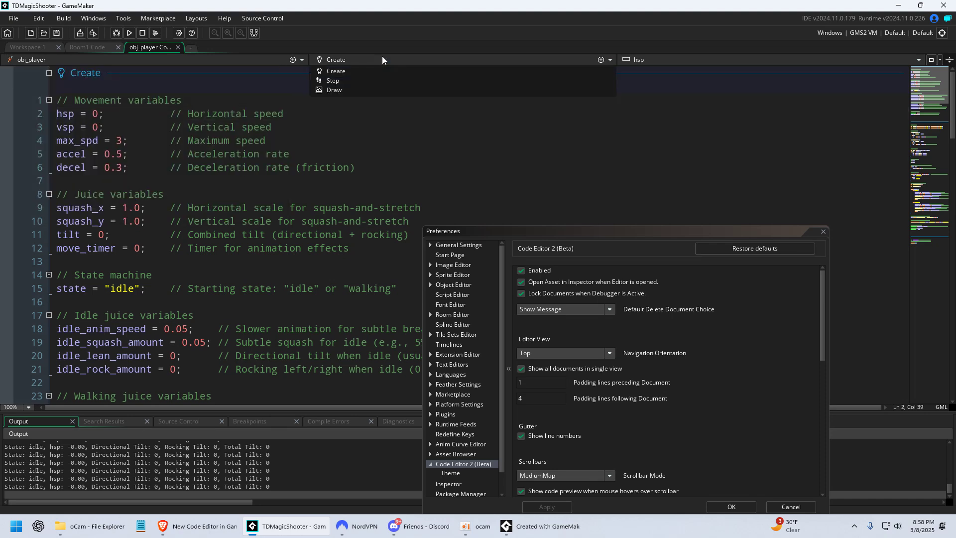
{"action": "left_click", "coordinate": [639, 60]}
{"action": "left_click", "coordinate": [639, 59]}
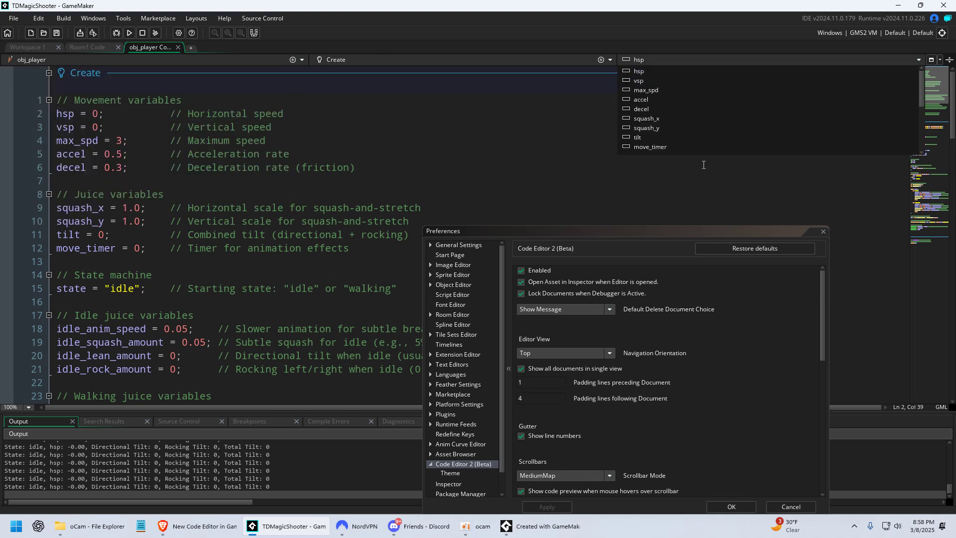
{"action": "left_click", "coordinate": [351, 193]}
- Set Navigation Orientation back to Left and apply it
{"action": "left_click_drag", "start_coordinate": [576, 231], "coordinate": [539, 115]}
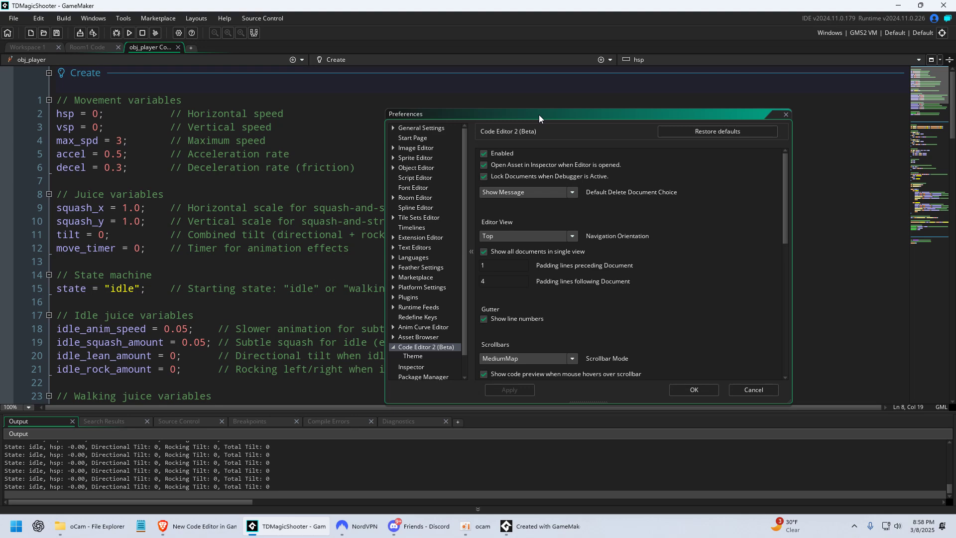
{"action": "left_click", "coordinate": [536, 240]}
{"action": "left_click", "coordinate": [532, 234]}
{"action": "left_click", "coordinate": [532, 234]}
{"action": "left_click", "coordinate": [513, 280]}
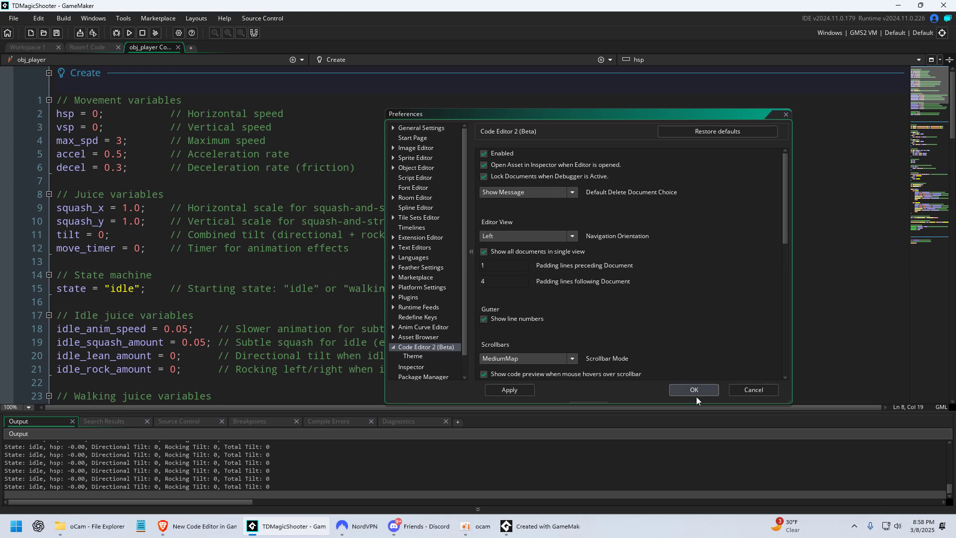
{"action": "left_click", "coordinate": [509, 391]}
{"action": "left_click", "coordinate": [528, 233]}
{"action": "left_click", "coordinate": [497, 225]}
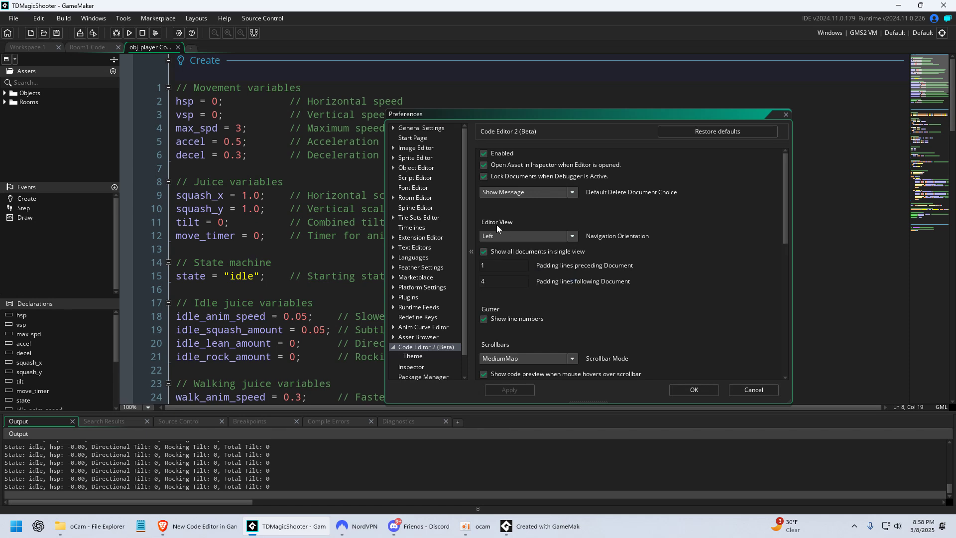
- Dock the assets and events panel on the right, hide it, then restore it on the left
{"action": "left_click", "coordinate": [7, 60]}
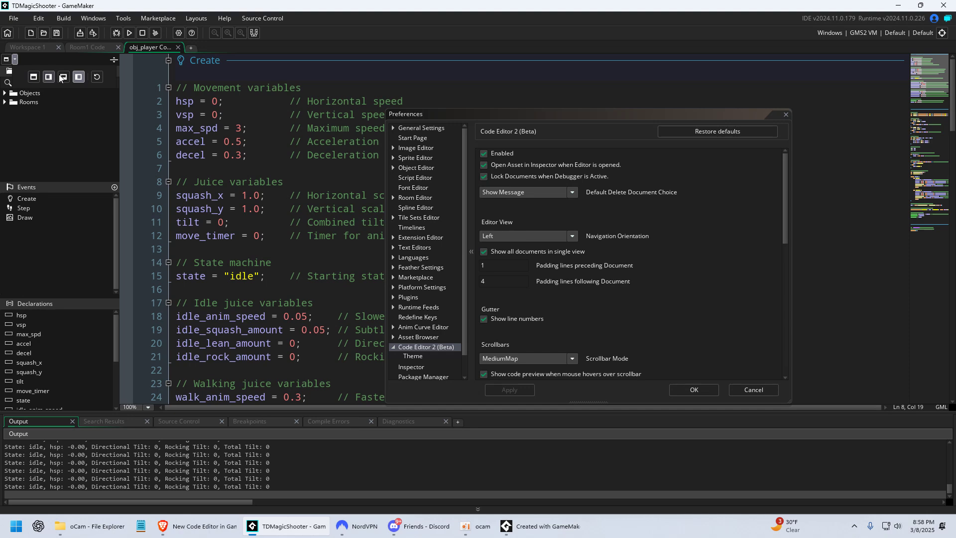
{"action": "left_click", "coordinate": [46, 77]}
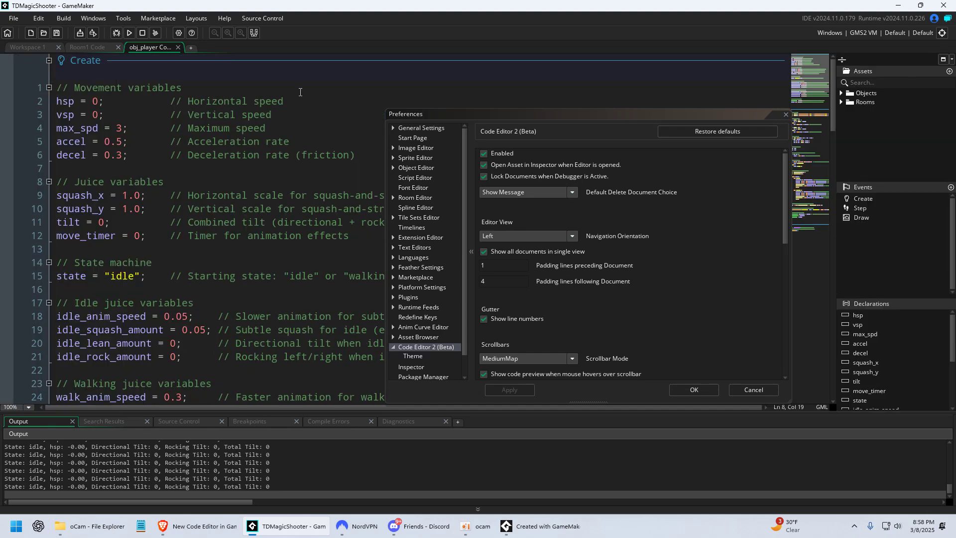
{"action": "left_click", "coordinate": [942, 61]}
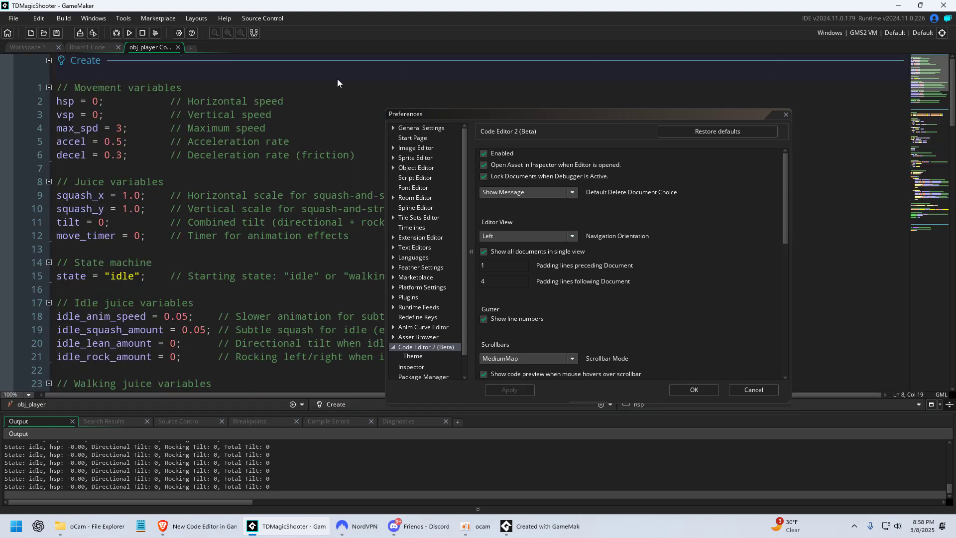
{"action": "left_click", "coordinate": [949, 404]}
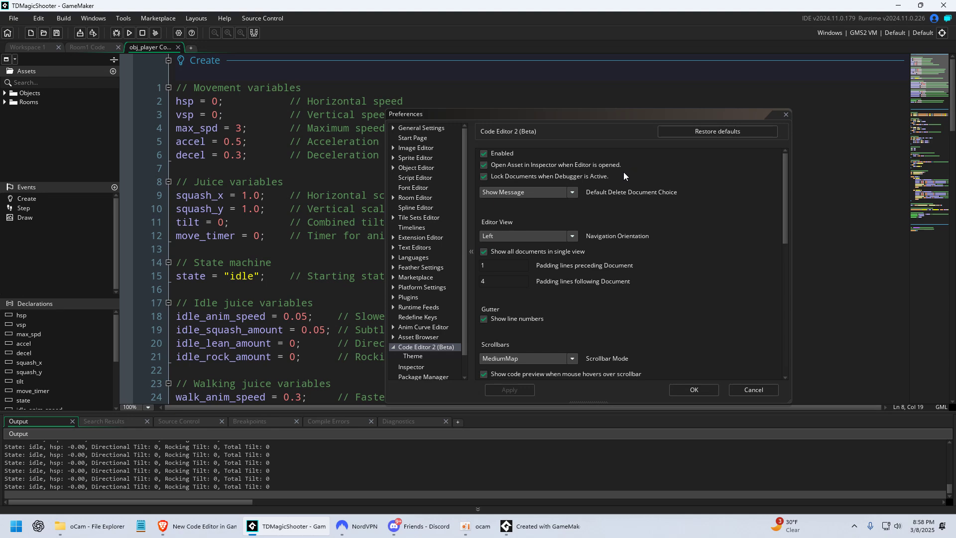
{"action": "left_click_drag", "start_coordinate": [785, 194], "coordinate": [785, 327]}
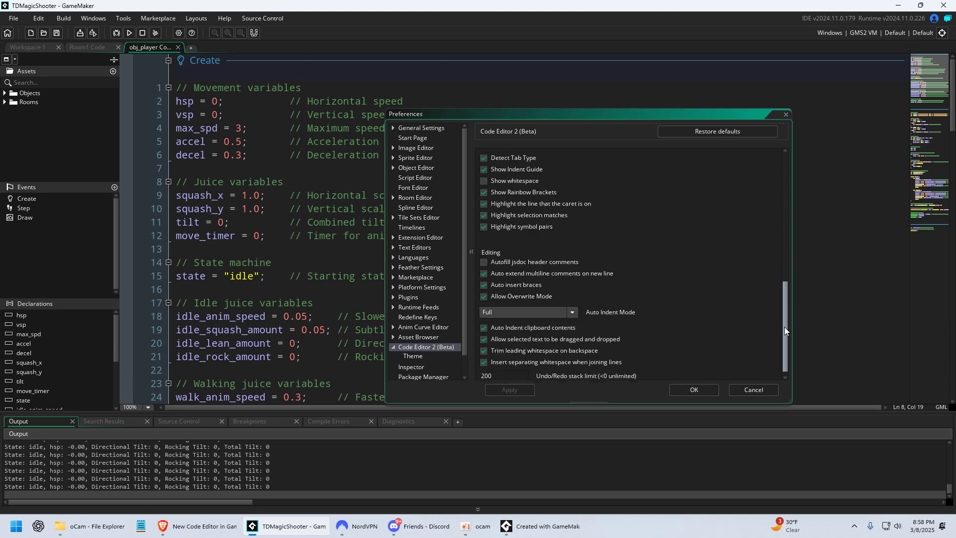
{"action": "scroll", "coordinate": [633, 259], "scroll_direction": "up", "scroll_amount": 10}
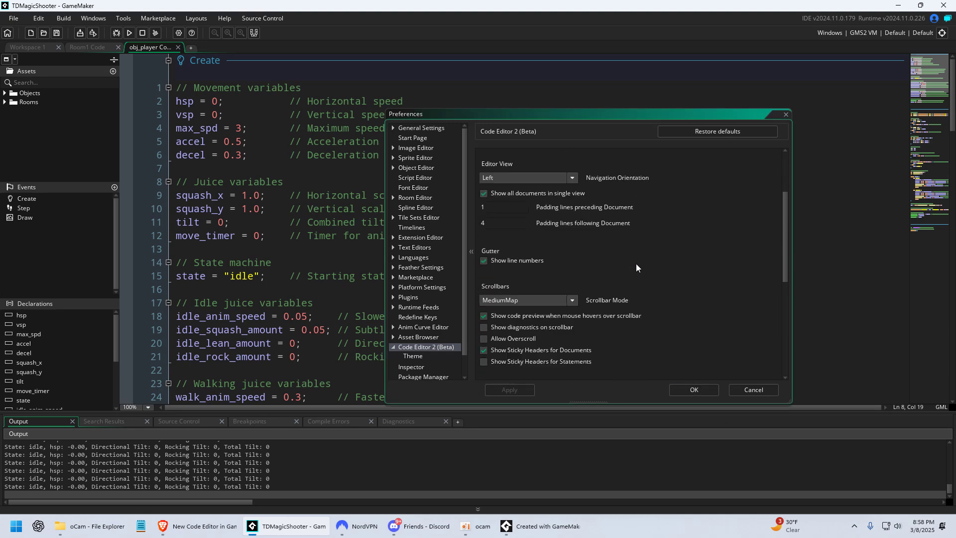
- In the Code Editor 2 theme settings, set the code font size to 20 and apply it
{"action": "left_click", "coordinate": [413, 356]}
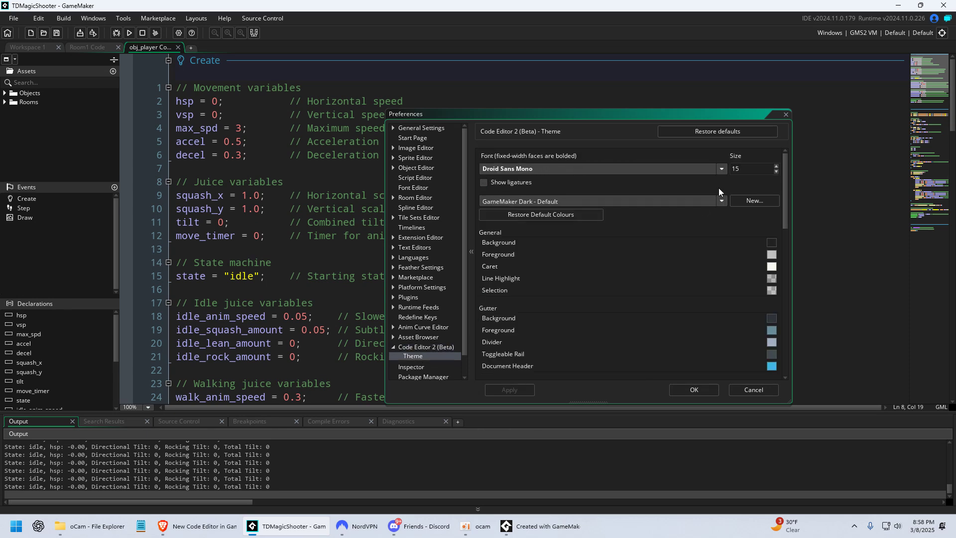
{"action": "double_click", "coordinate": [754, 168]}
{"action": "type", "text": "20"}
{"action": "left_click", "coordinate": [542, 169]}
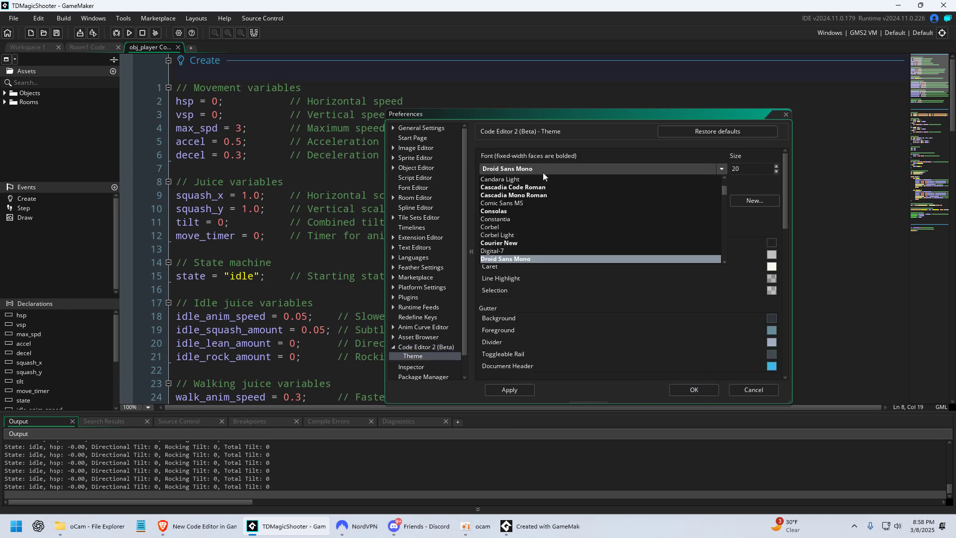
{"action": "left_click", "coordinate": [522, 390]}
- Apply the code font size back at 15 and close Preferences with OK
{"action": "left_click_drag", "start_coordinate": [564, 115], "coordinate": [584, 113]}
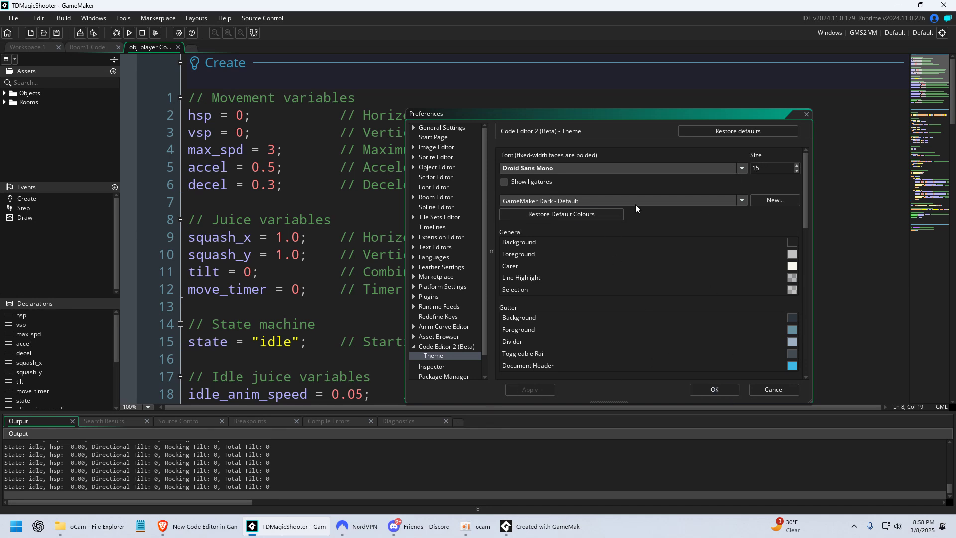
{"action": "left_click", "coordinate": [541, 391]}
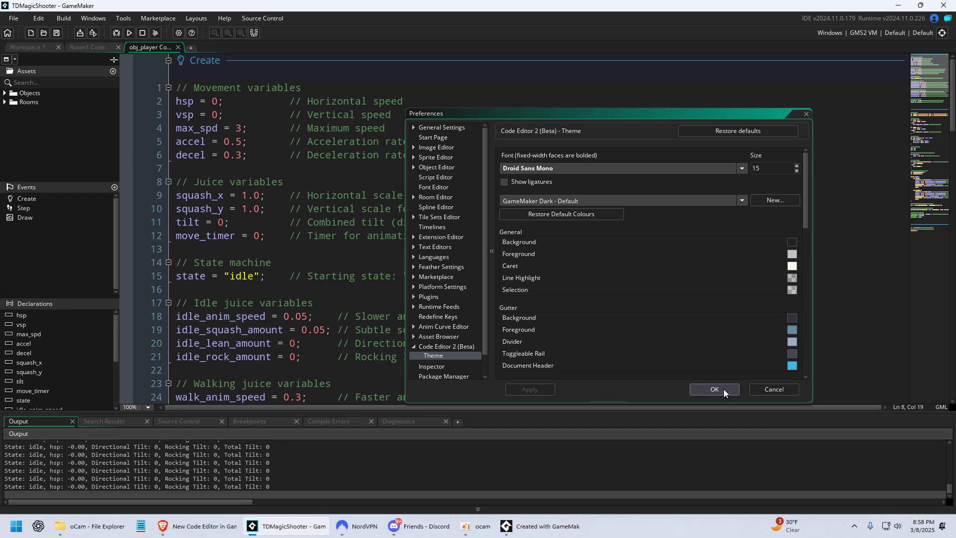
{"action": "left_click", "coordinate": [724, 389]}
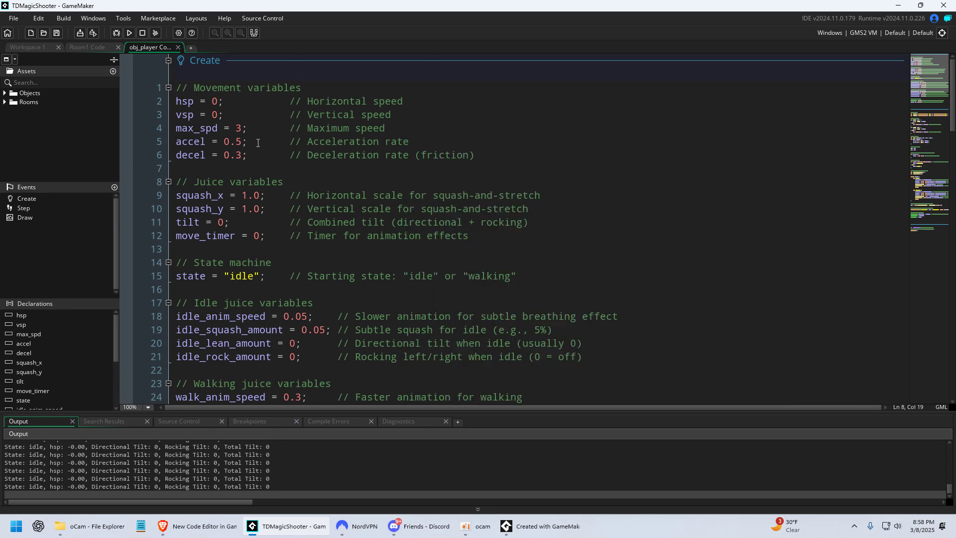